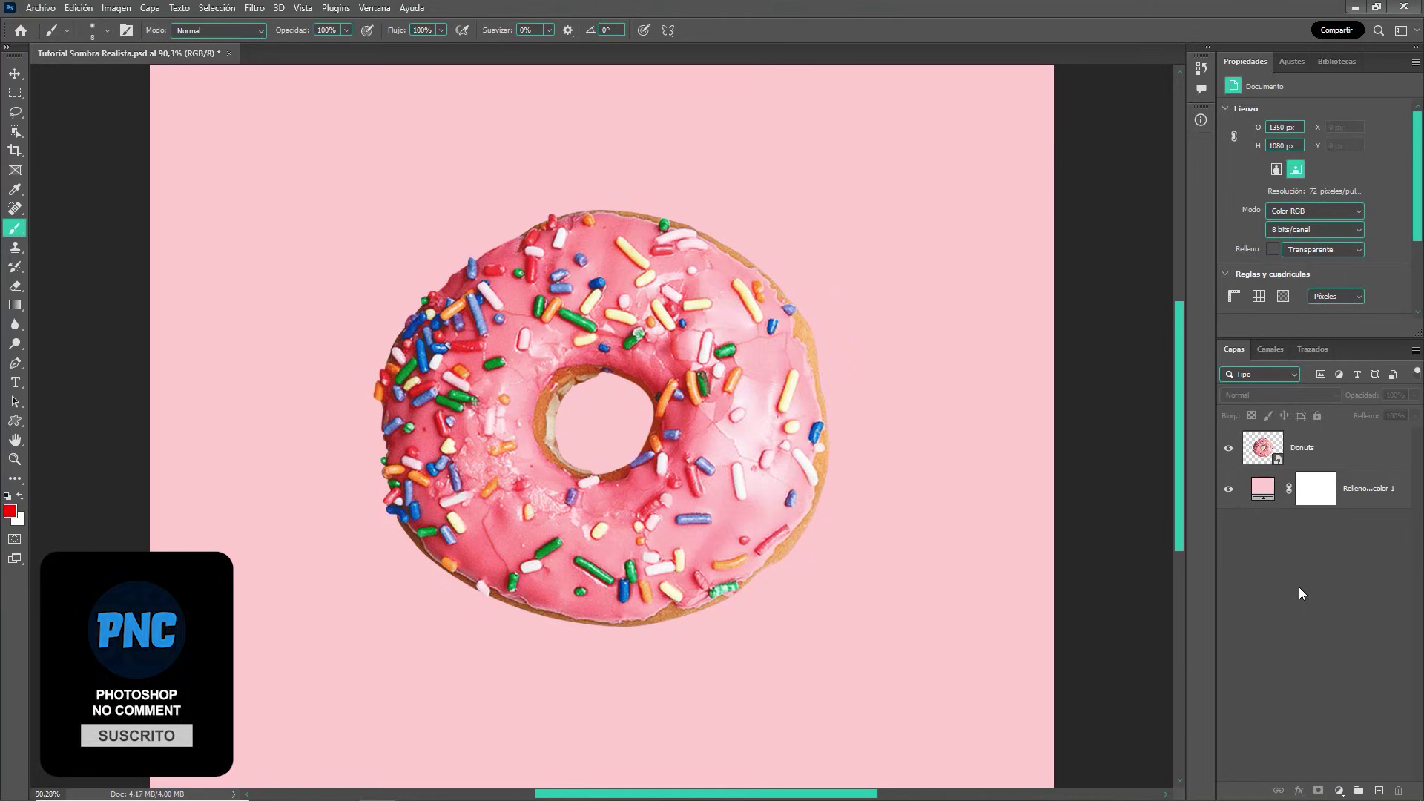
# On a new layer, sketch a red light bulb with rays and the word LUZ above the donut.
pyautogui.hotkey('ctrl', 'shift', 'alt', 'n')
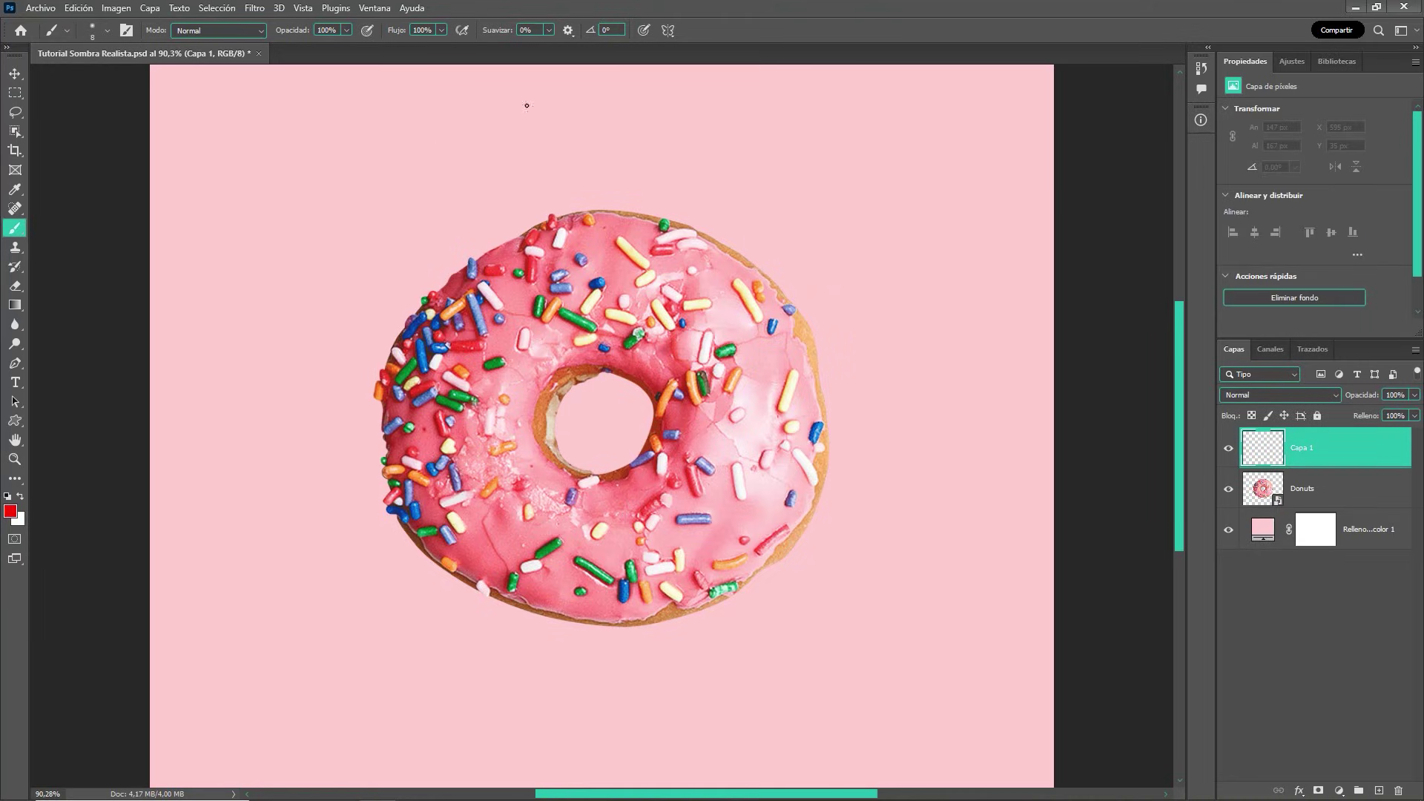
pyautogui.moveTo(527, 105); pyautogui.dragTo(601, 90)
pyautogui.moveTo(566, 144); pyautogui.dragTo(562, 199)
pyautogui.moveTo(608, 144)
pyautogui.mouseDown()
pyautogui.moveTo(603, 191)
pyautogui.moveTo(604, 167)
pyautogui.mouseUp()
pyautogui.moveTo(571, 160)
pyautogui.mouseDown()
pyautogui.moveTo(565, 113)
pyautogui.moveTo(594, 119)
pyautogui.mouseUp()
pyautogui.moveTo(505, 156); pyautogui.dragTo(524, 146)
pyautogui.moveTo(614, 95)
pyautogui.mouseDown()
pyautogui.moveTo(639, 100)
pyautogui.moveTo(648, 127)
pyautogui.mouseUp()
pyautogui.moveTo(662, 119)
pyautogui.mouseDown()
pyautogui.moveTo(697, 158)
pyautogui.moveTo(753, 148)
pyautogui.mouseUp()
# Draw three arrows at the donut's right edge and a zigzag along its left side.
pyautogui.moveTo(849, 262)
pyautogui.mouseDown()
pyautogui.moveTo(853, 291)
pyautogui.moveTo(882, 280)
pyautogui.mouseUp()
pyautogui.moveTo(875, 399)
pyautogui.mouseDown()
pyautogui.moveTo(883, 424)
pyautogui.moveTo(960, 412)
pyautogui.mouseUp()
pyautogui.moveTo(853, 517)
pyautogui.mouseDown()
pyautogui.moveTo(860, 550)
pyautogui.moveTo(936, 526)
pyautogui.mouseUp()
pyautogui.moveTo(438, 257)
pyautogui.mouseDown()
pyautogui.moveTo(328, 423)
pyautogui.moveTo(421, 605)
pyautogui.mouseUp()
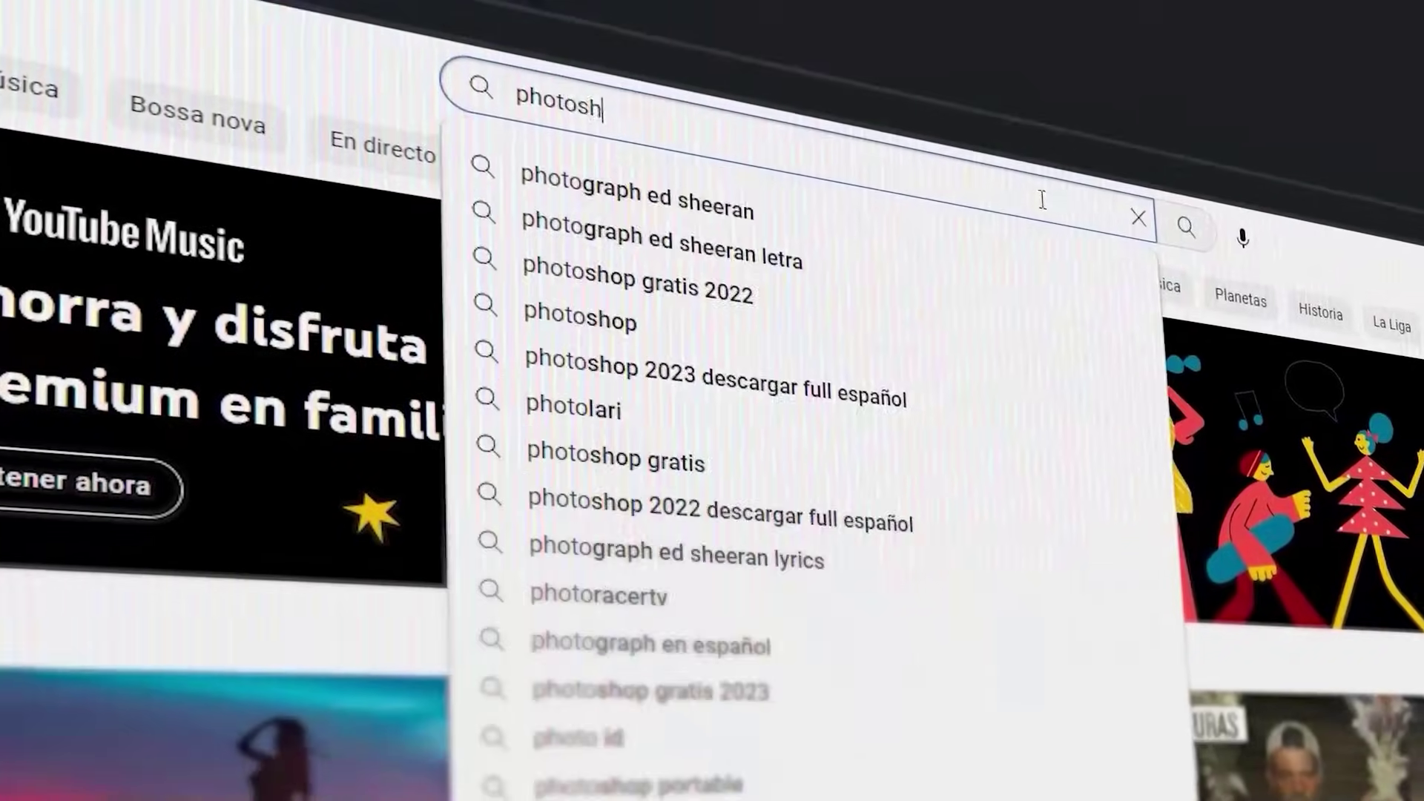
# Find the 'photoshop no comment' channel, subscribe with all notifications, and like a video.
pyautogui.write('op n')
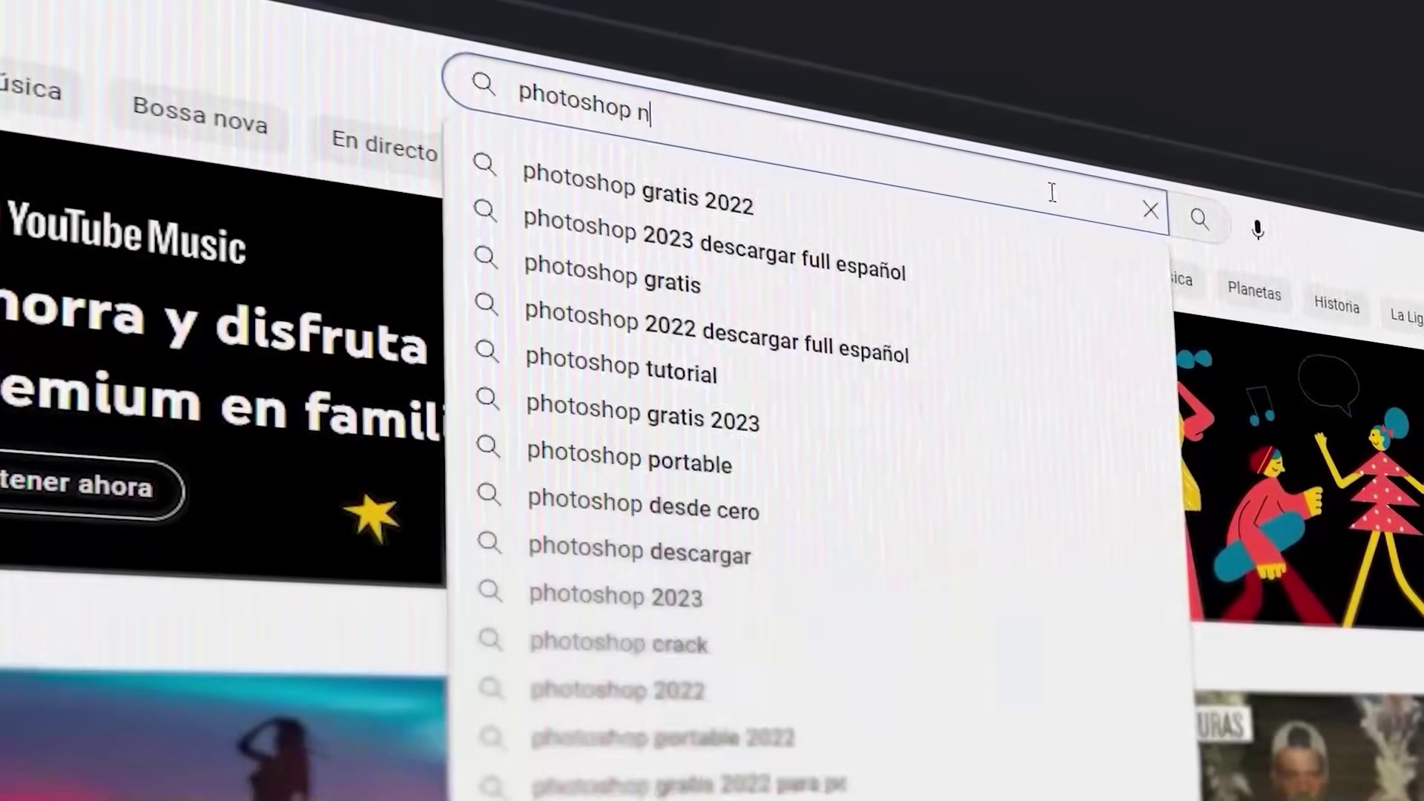
pyautogui.write('o comment')
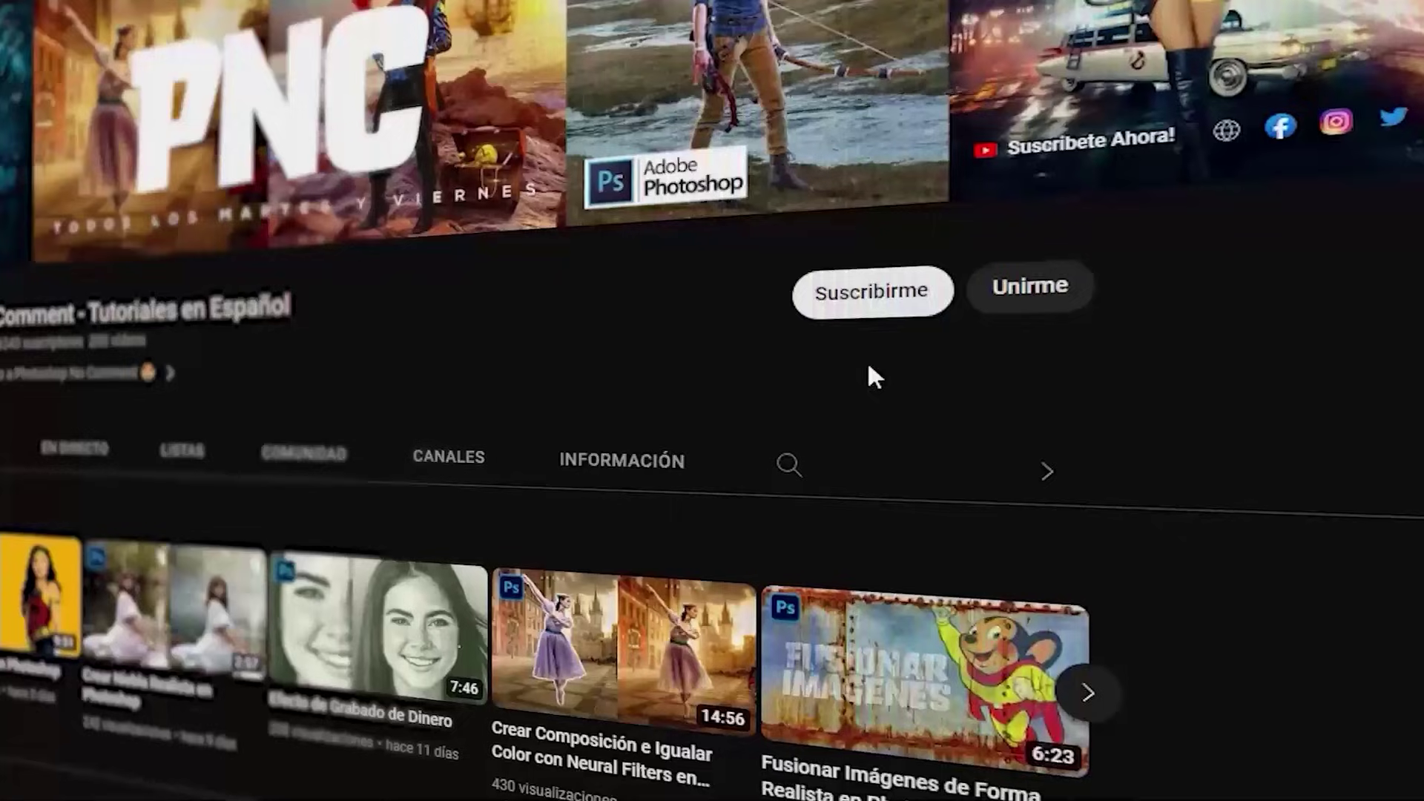
pyautogui.click(882, 311)
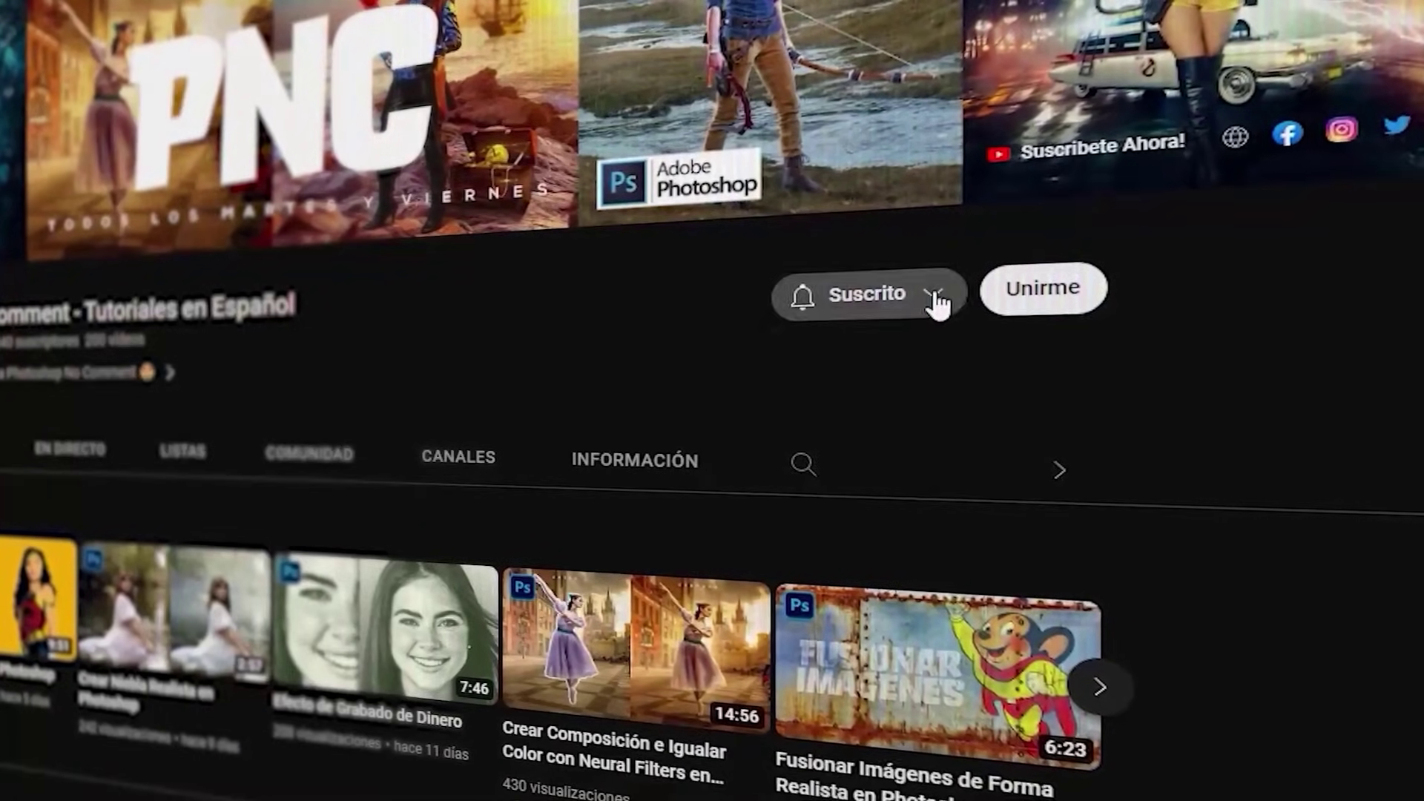
pyautogui.click(933, 298)
pyautogui.click(968, 356)
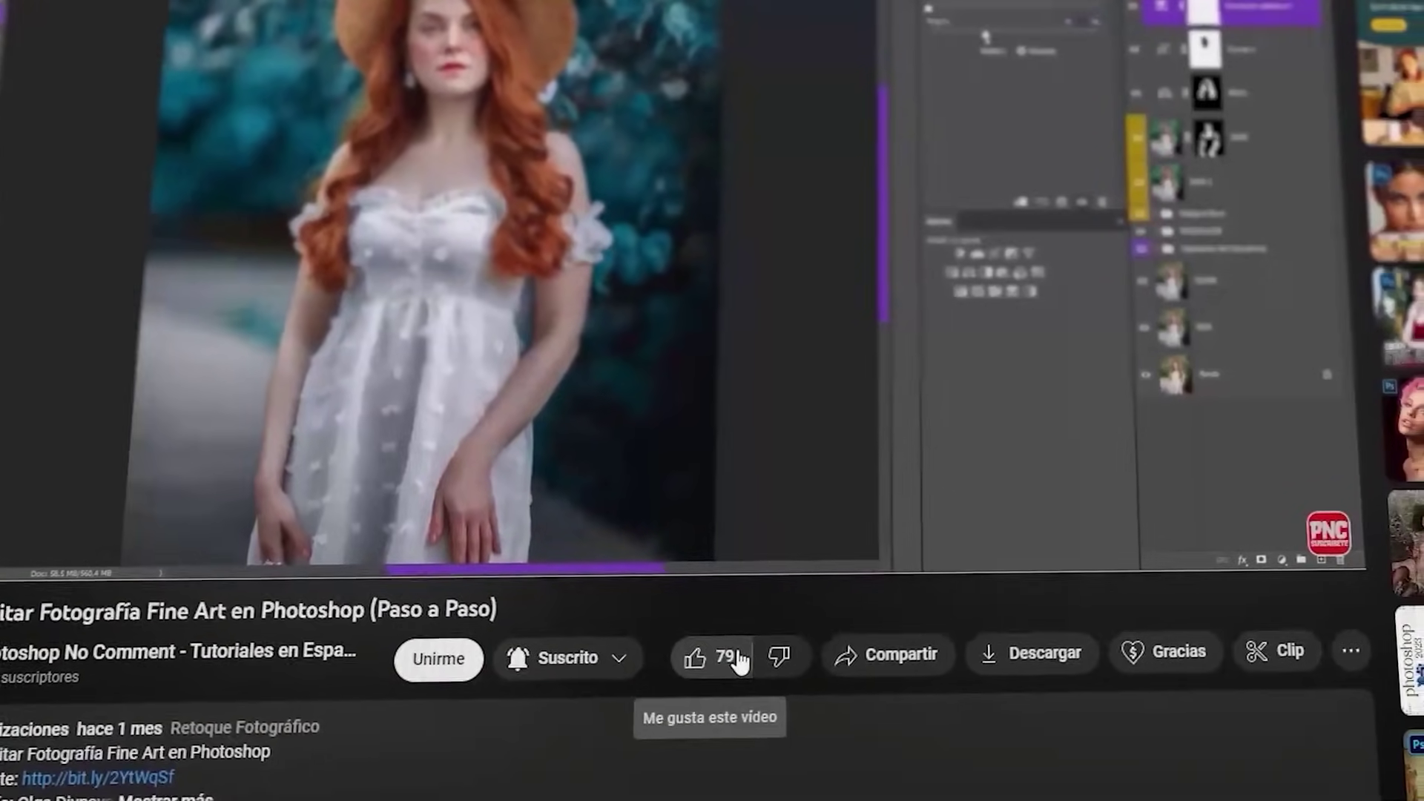
pyautogui.click(724, 662)
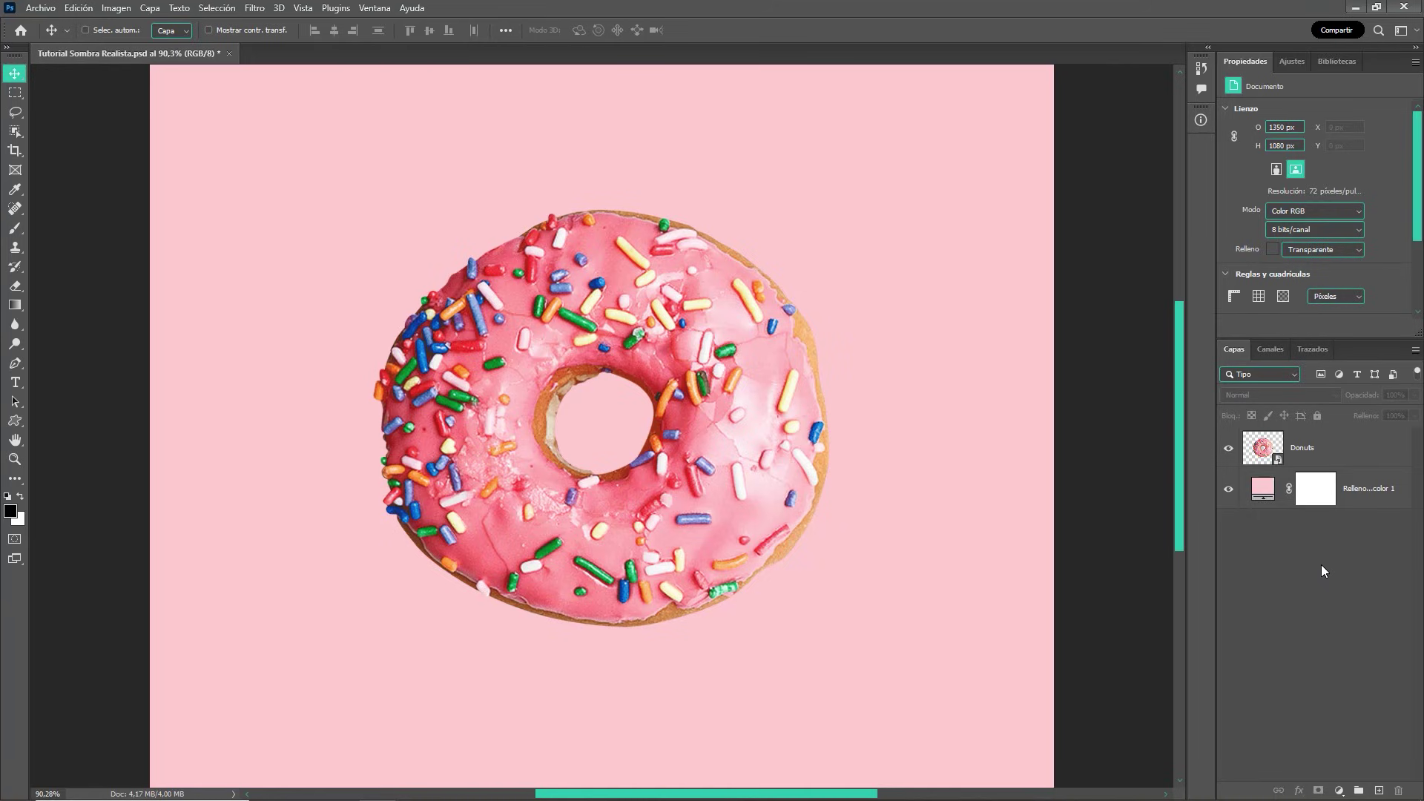
# Add a drop shadow to the Donuts layer: opacity 100, size 0, angle 0, distance 50.
pyautogui.click(1346, 454)
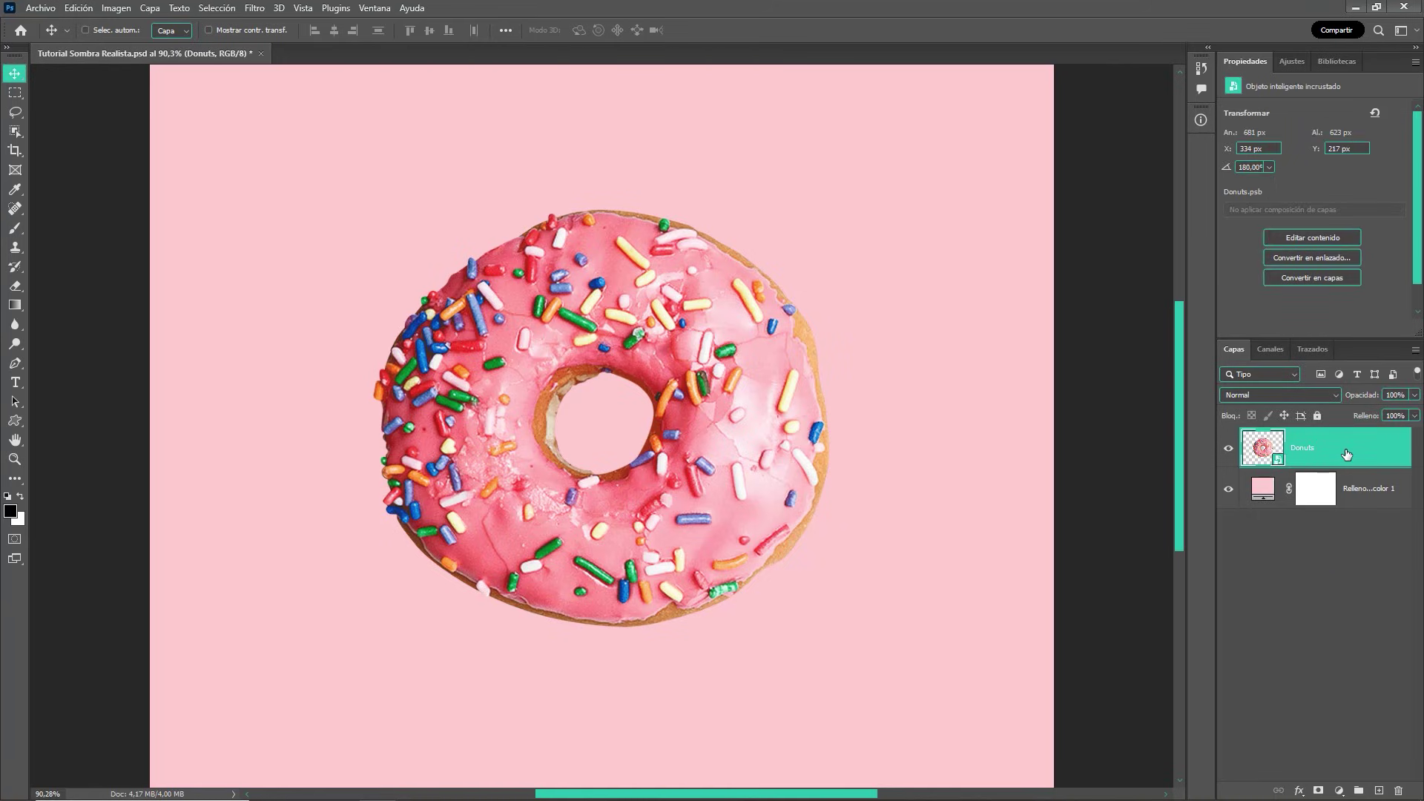
pyautogui.rightClick(1346, 454)
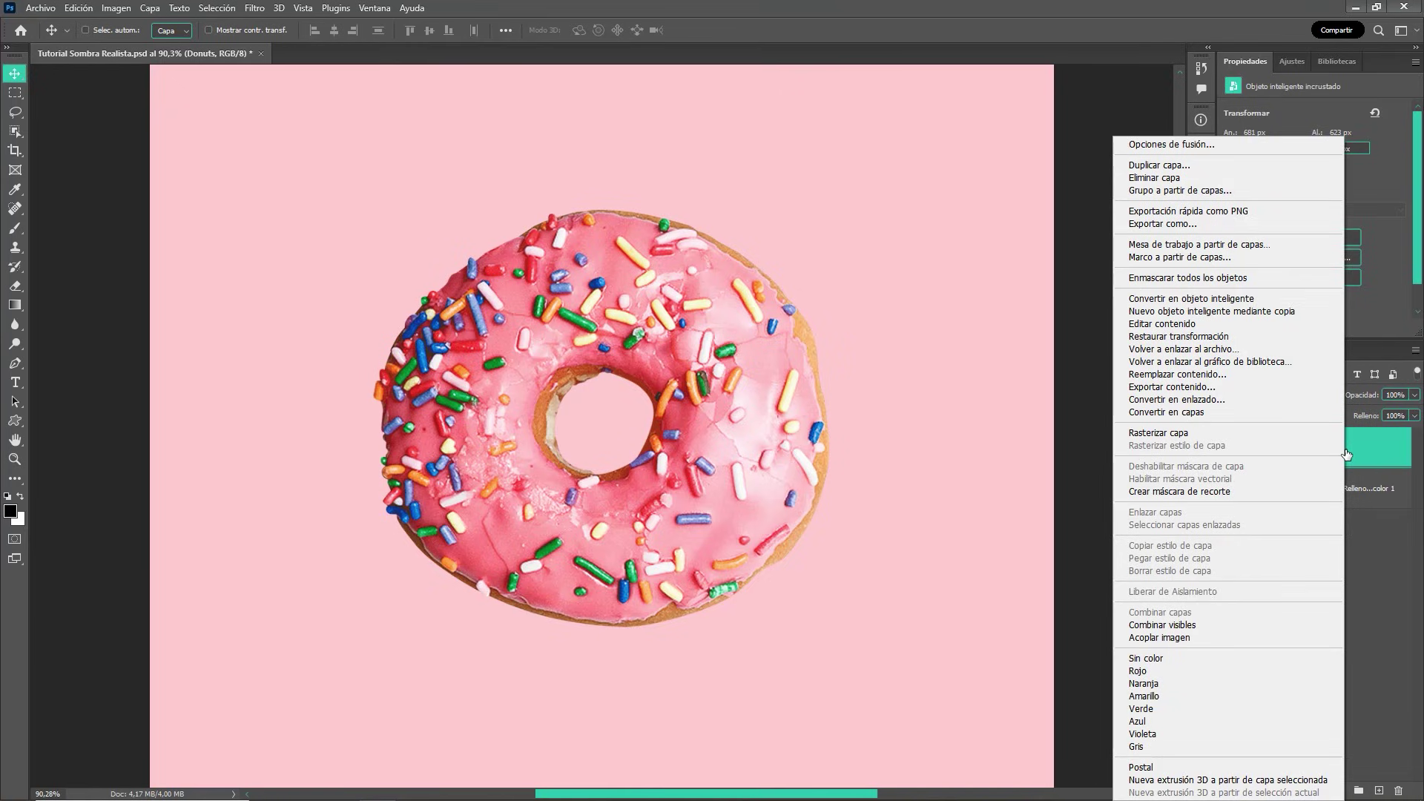
pyautogui.click(1239, 146)
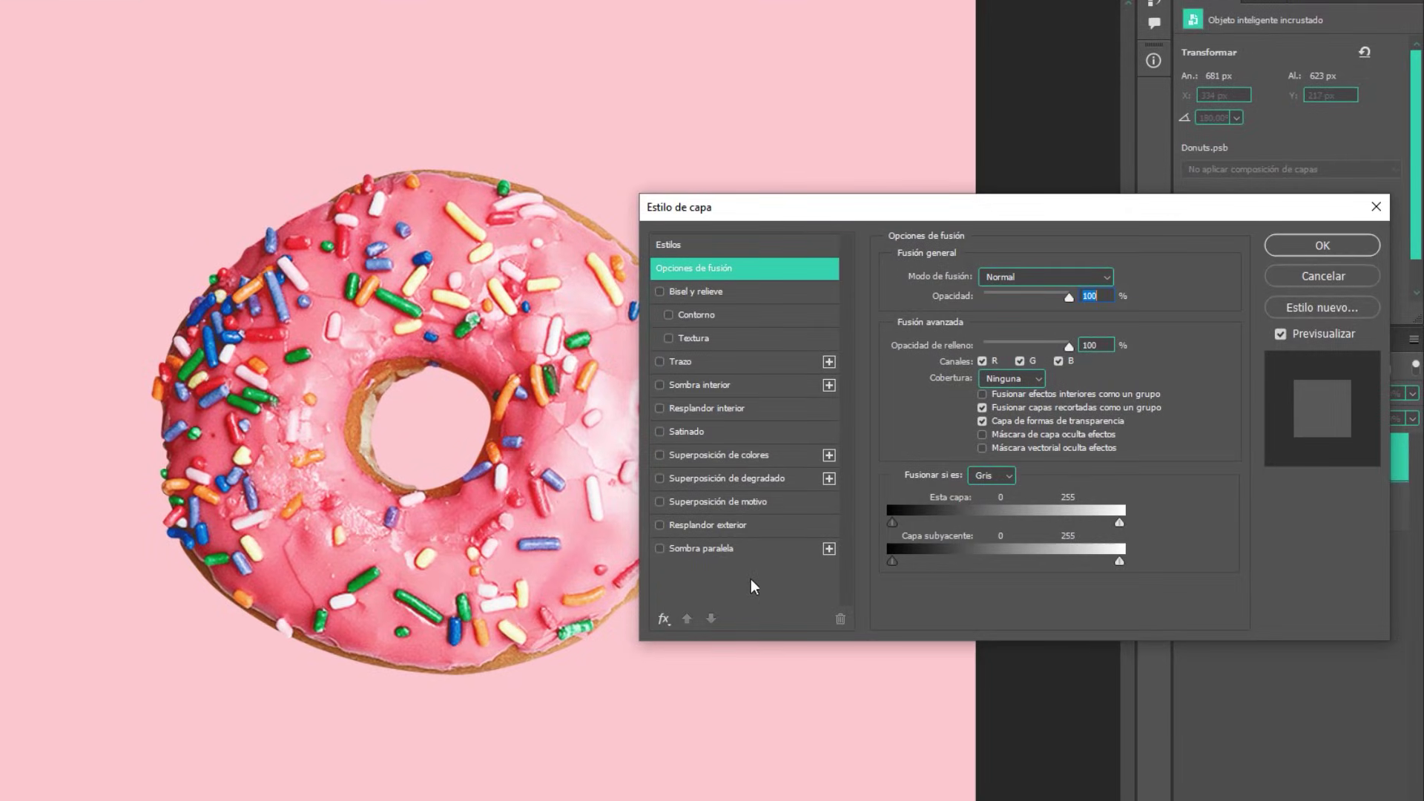
pyautogui.click(750, 555)
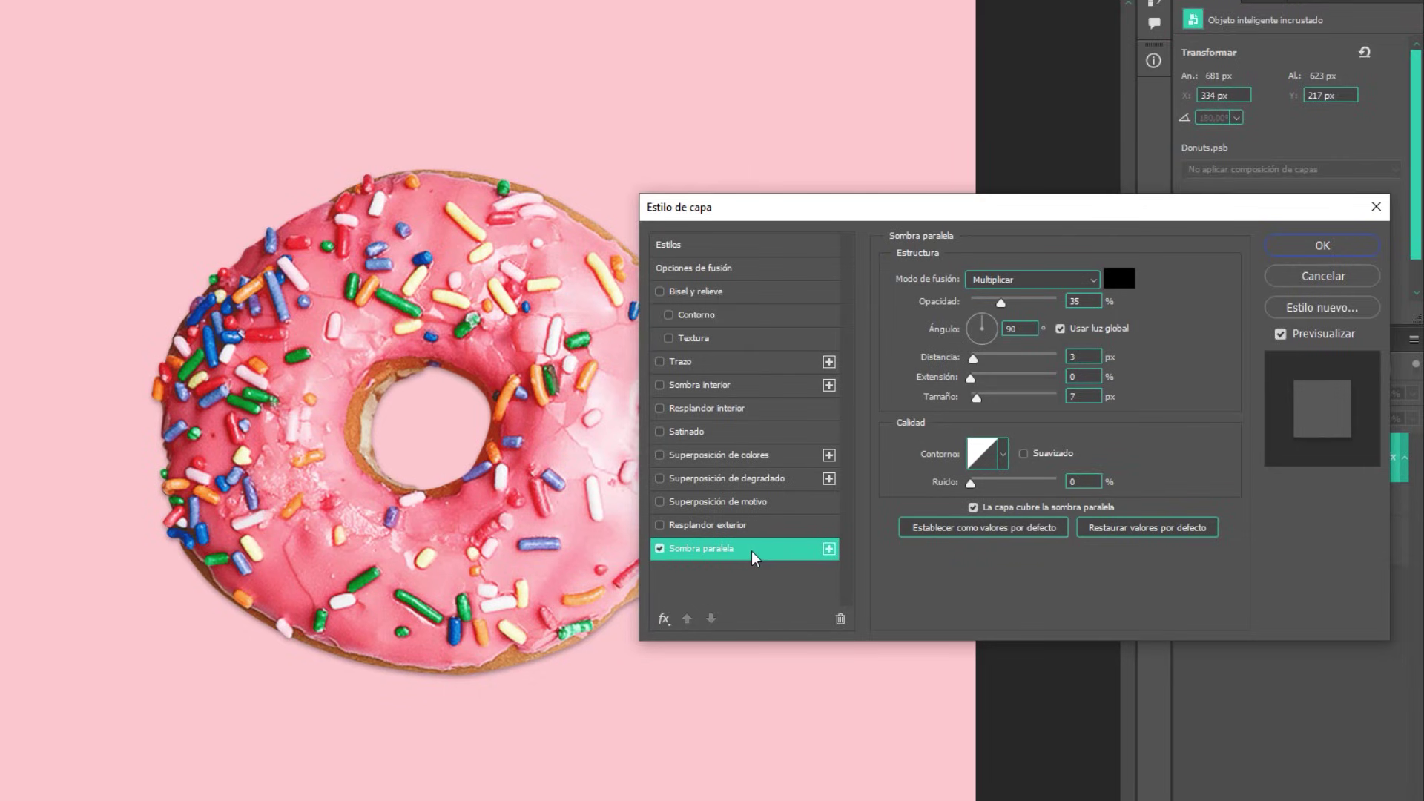
pyautogui.moveTo(1001, 305); pyautogui.dragTo(1057, 304)
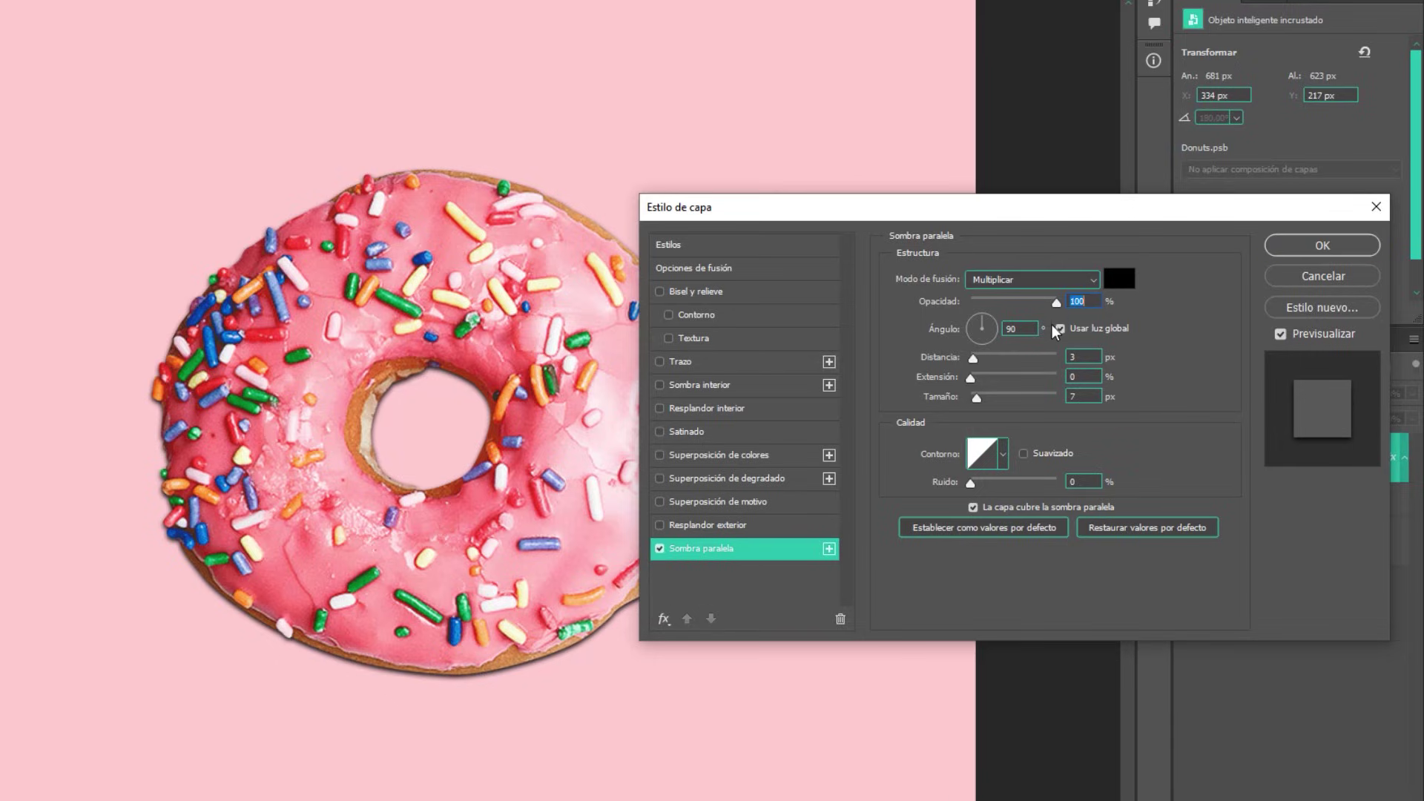
pyautogui.moveTo(976, 399); pyautogui.dragTo(970, 399)
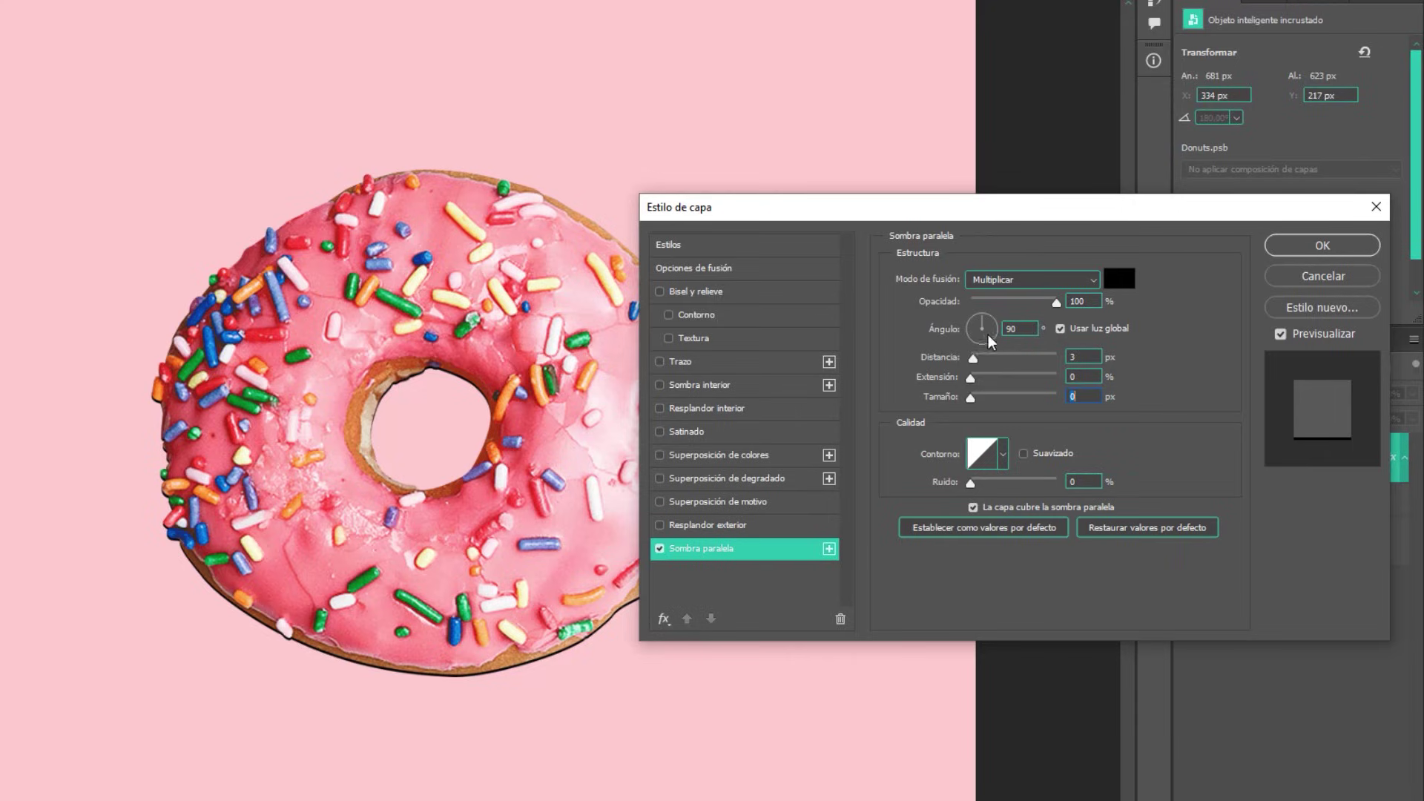
pyautogui.moveTo(987, 331); pyautogui.dragTo(1000, 335)
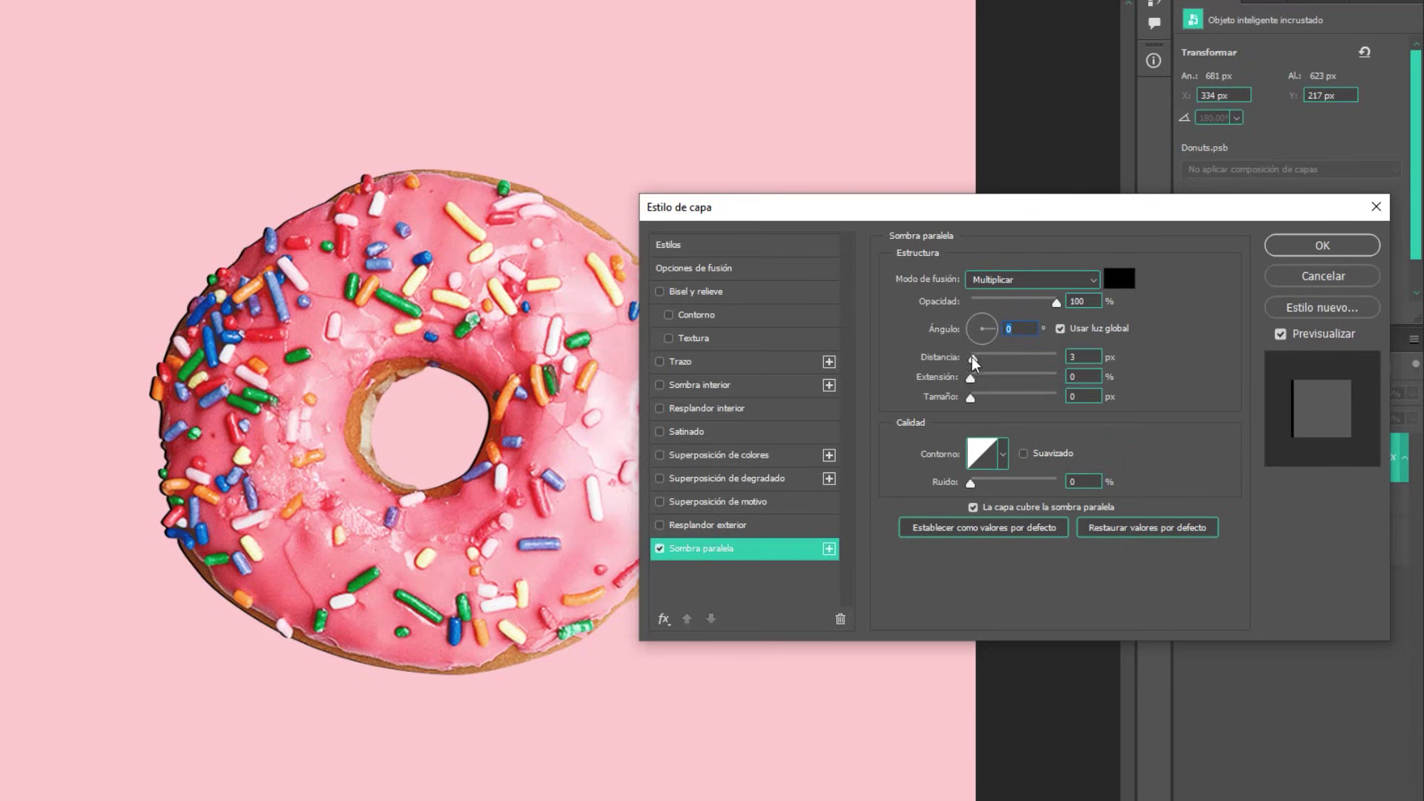
pyautogui.moveTo(974, 359); pyautogui.dragTo(1015, 364)
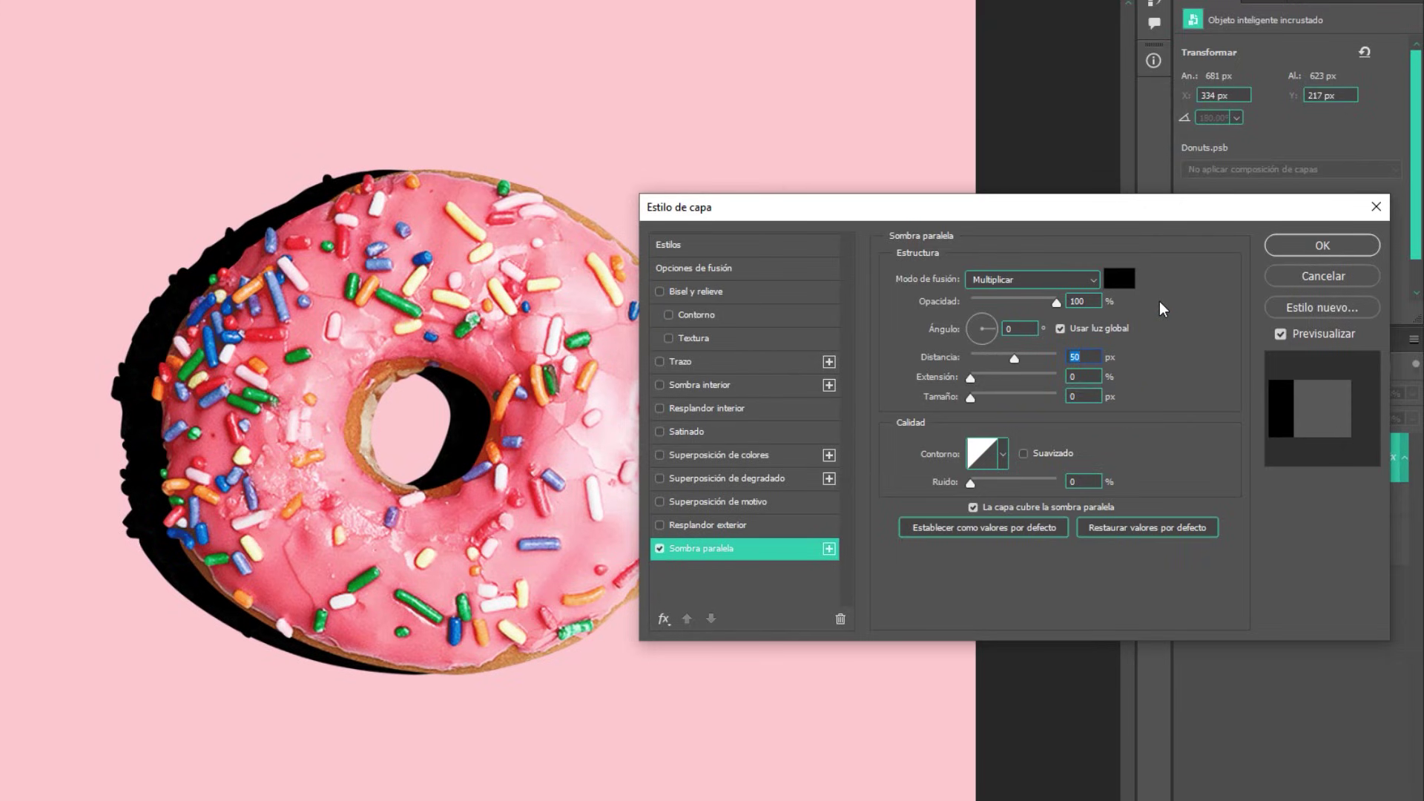
# Set the drop shadow colour to dark red 3e0303 and apply the layer style.
pyautogui.click(1124, 287)
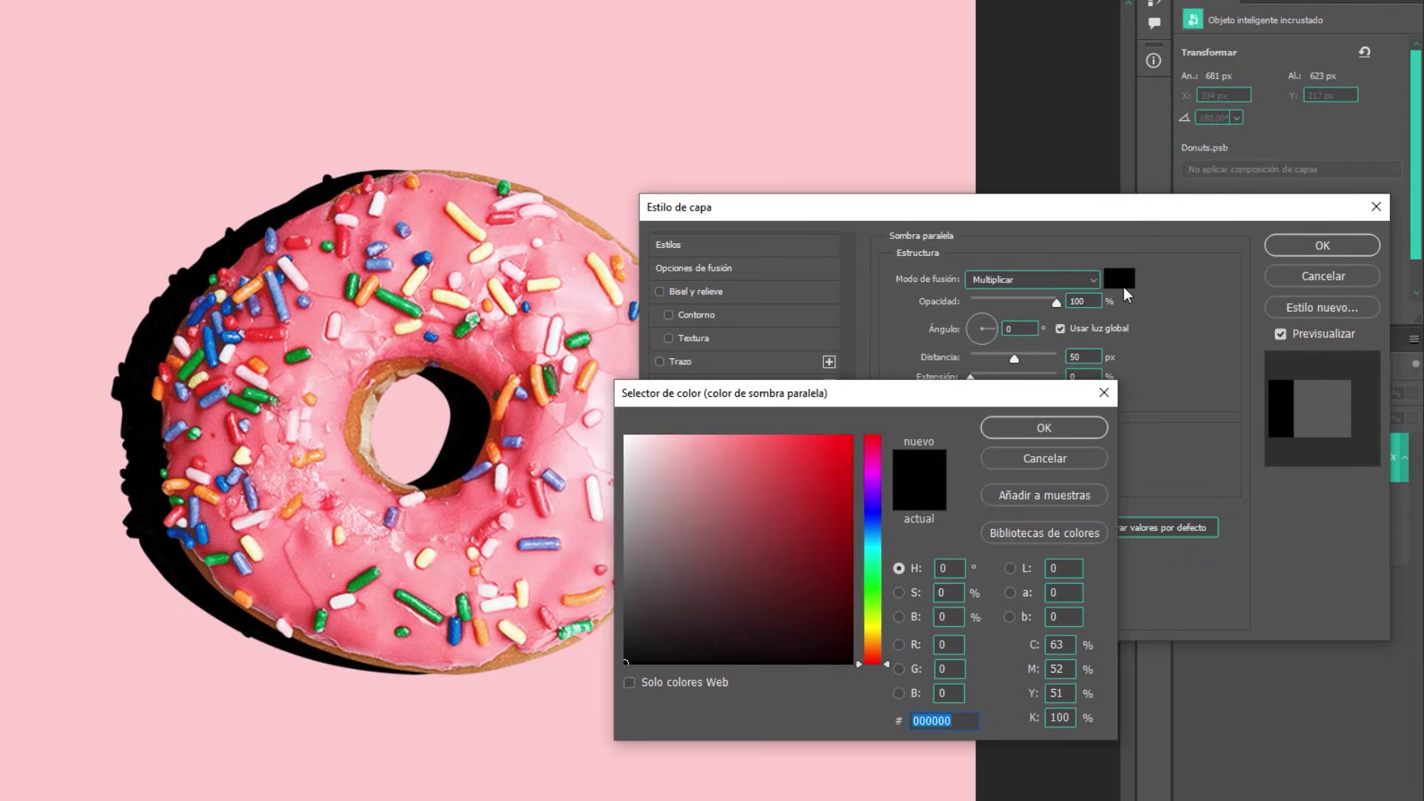
pyautogui.moveTo(839, 604); pyautogui.dragTo(841, 609)
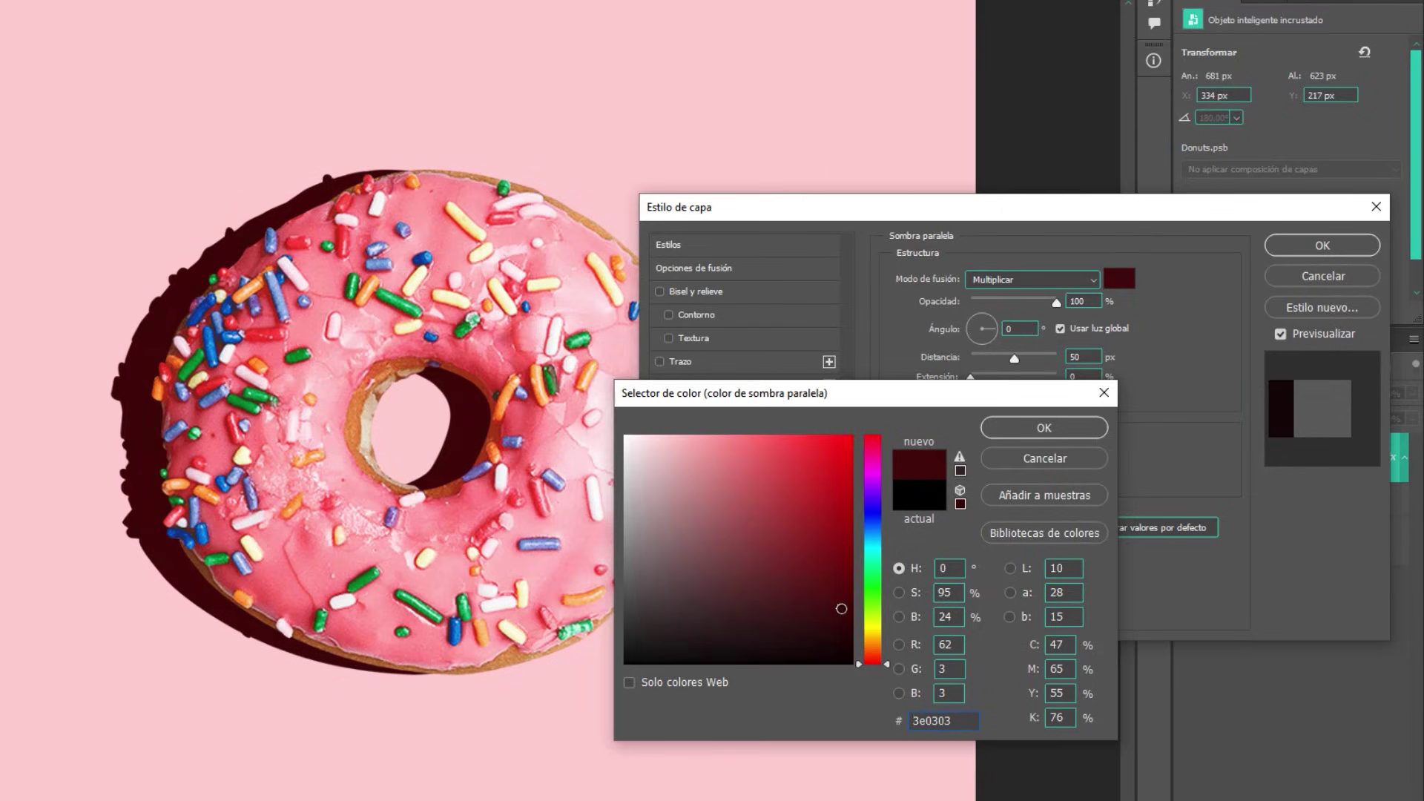
pyautogui.click(1034, 431)
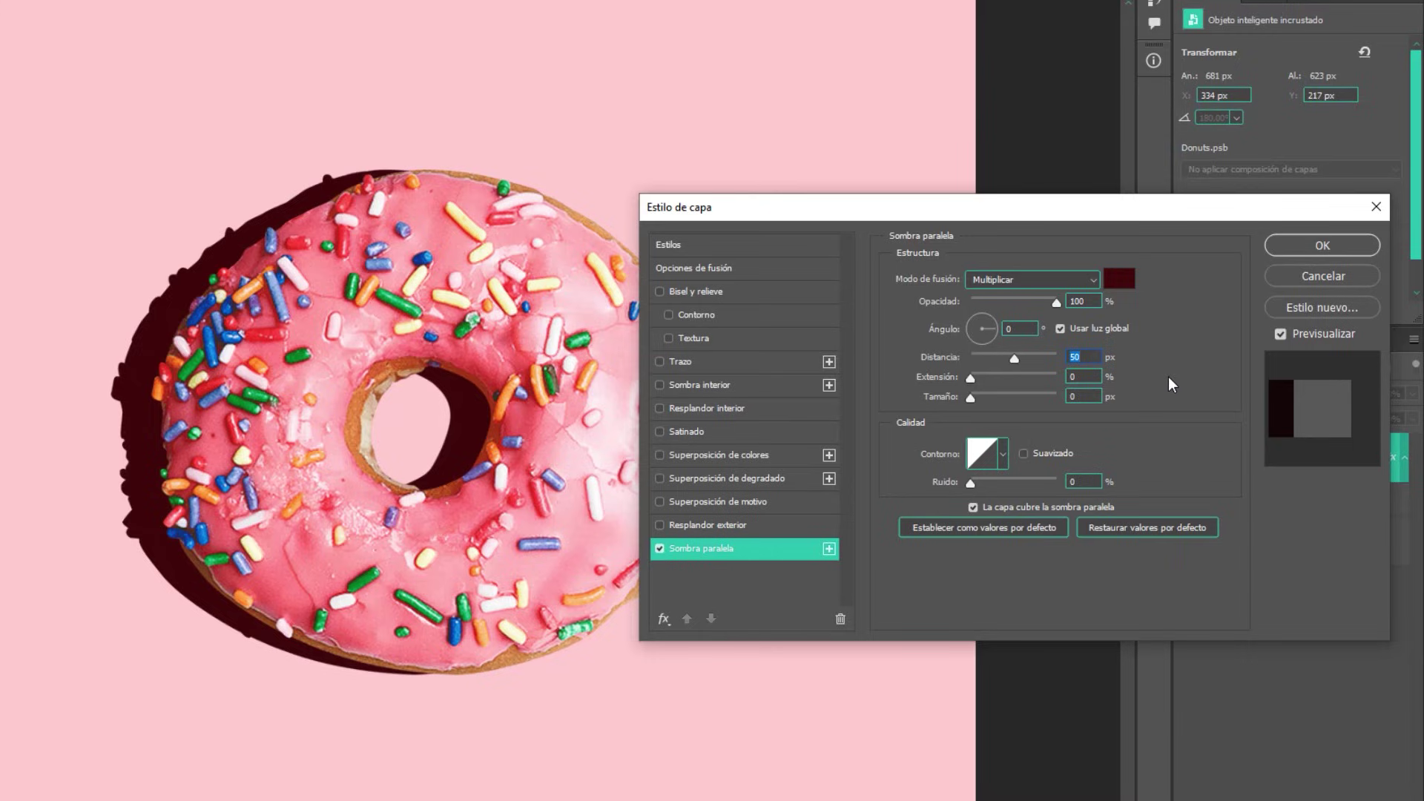
pyautogui.click(1355, 245)
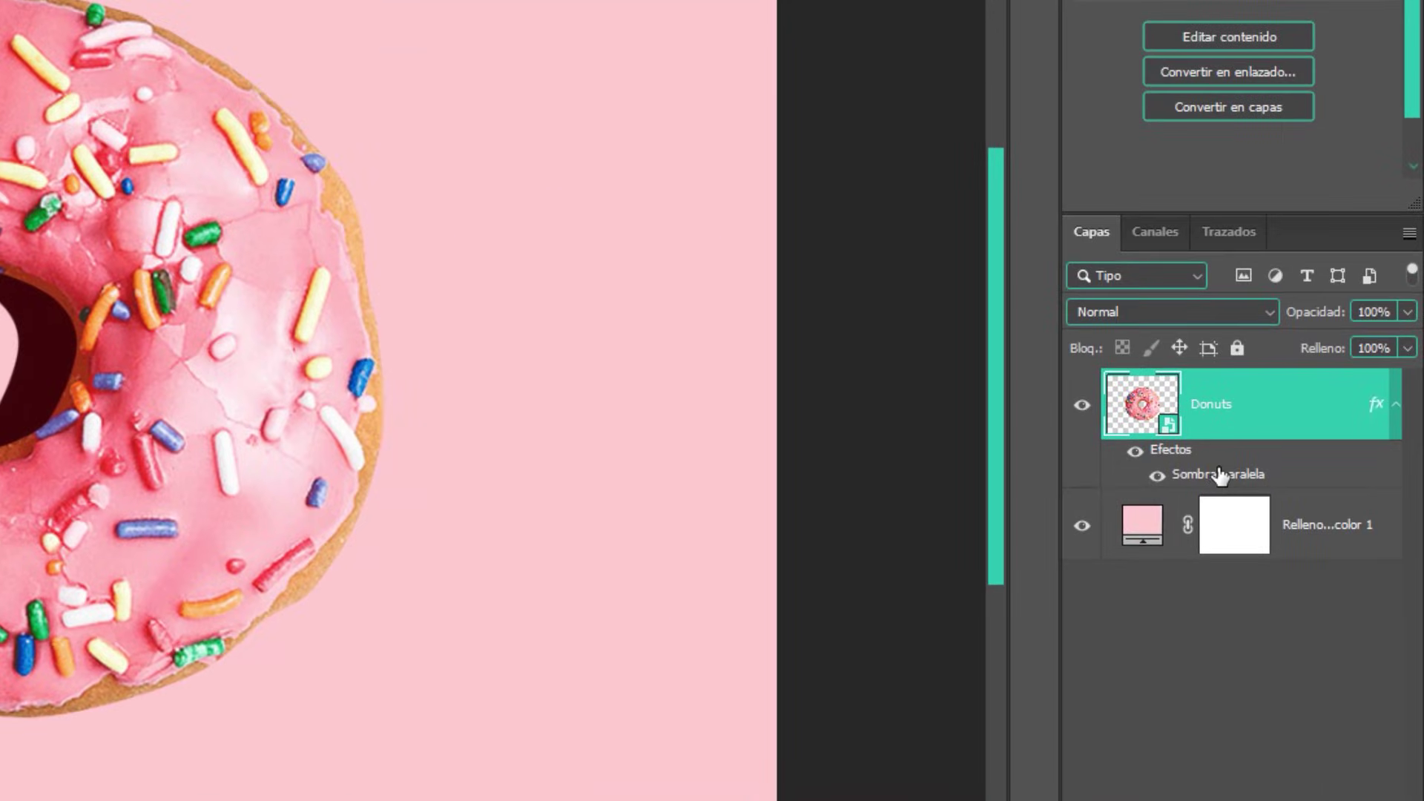
# Move the drop shadow onto its own layer, Sombra paralela de Donuts, and convert it to a smart object.
pyautogui.rightClick(1219, 479)
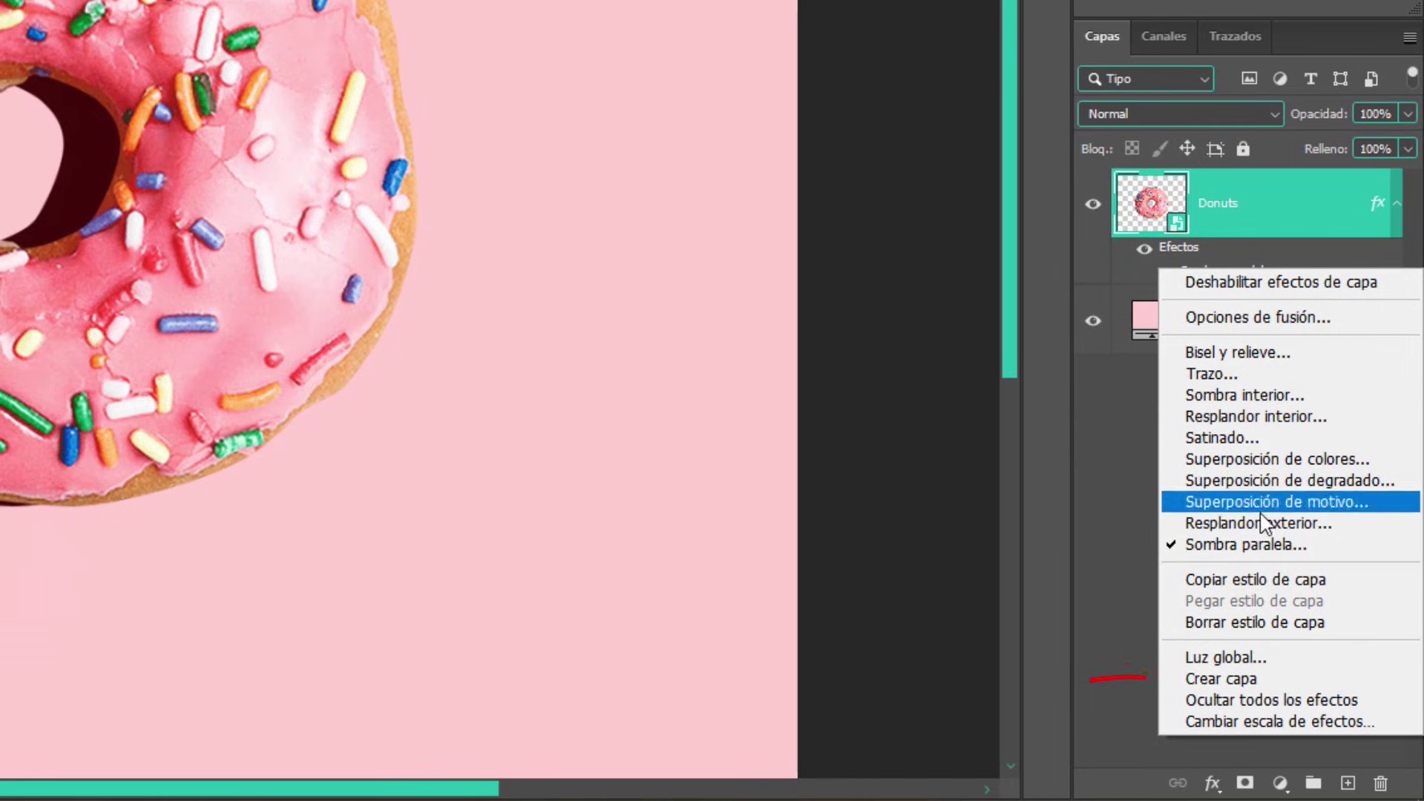
pyautogui.click(1279, 680)
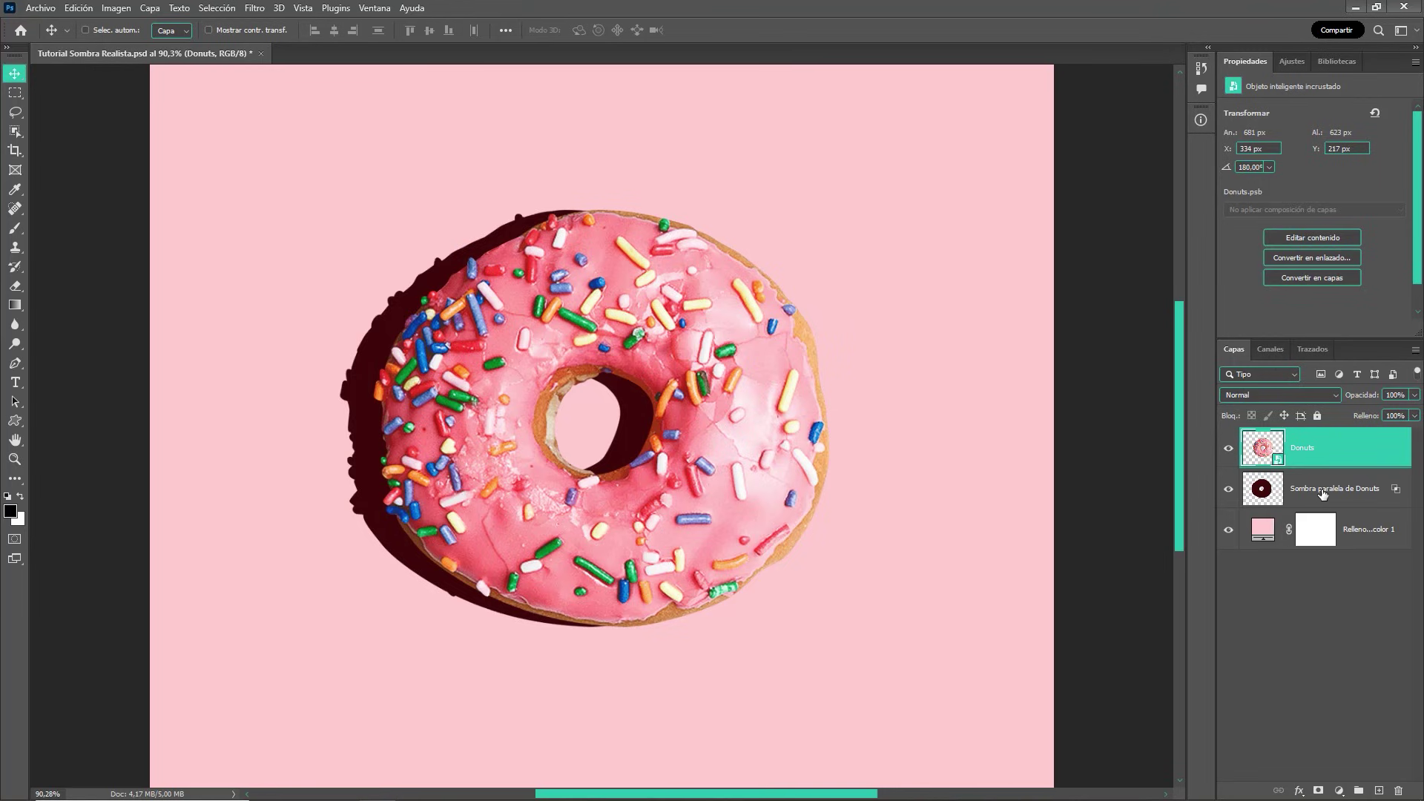
pyautogui.click(1322, 493)
pyautogui.rightClick(1323, 493)
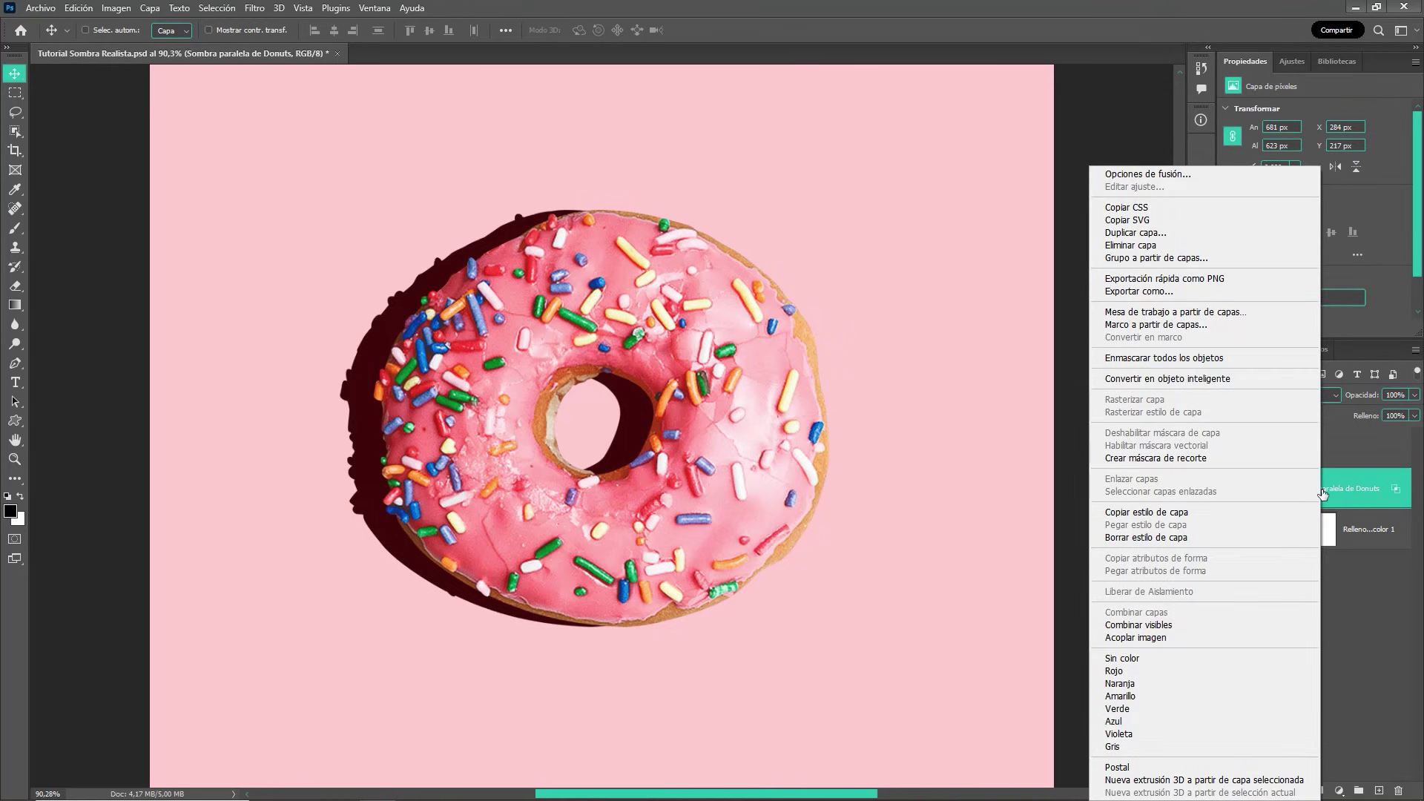
pyautogui.click(1265, 379)
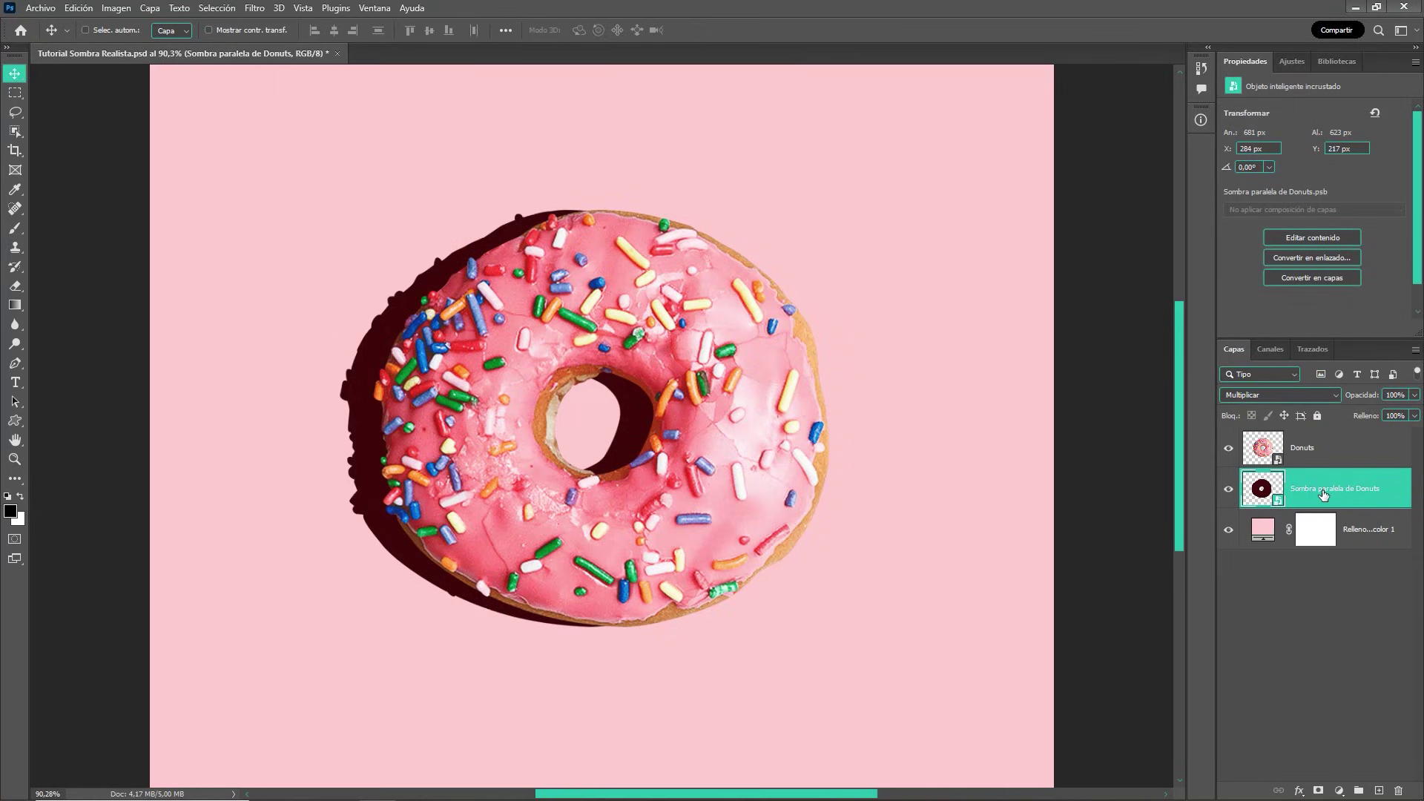
pyautogui.click(260, 10)
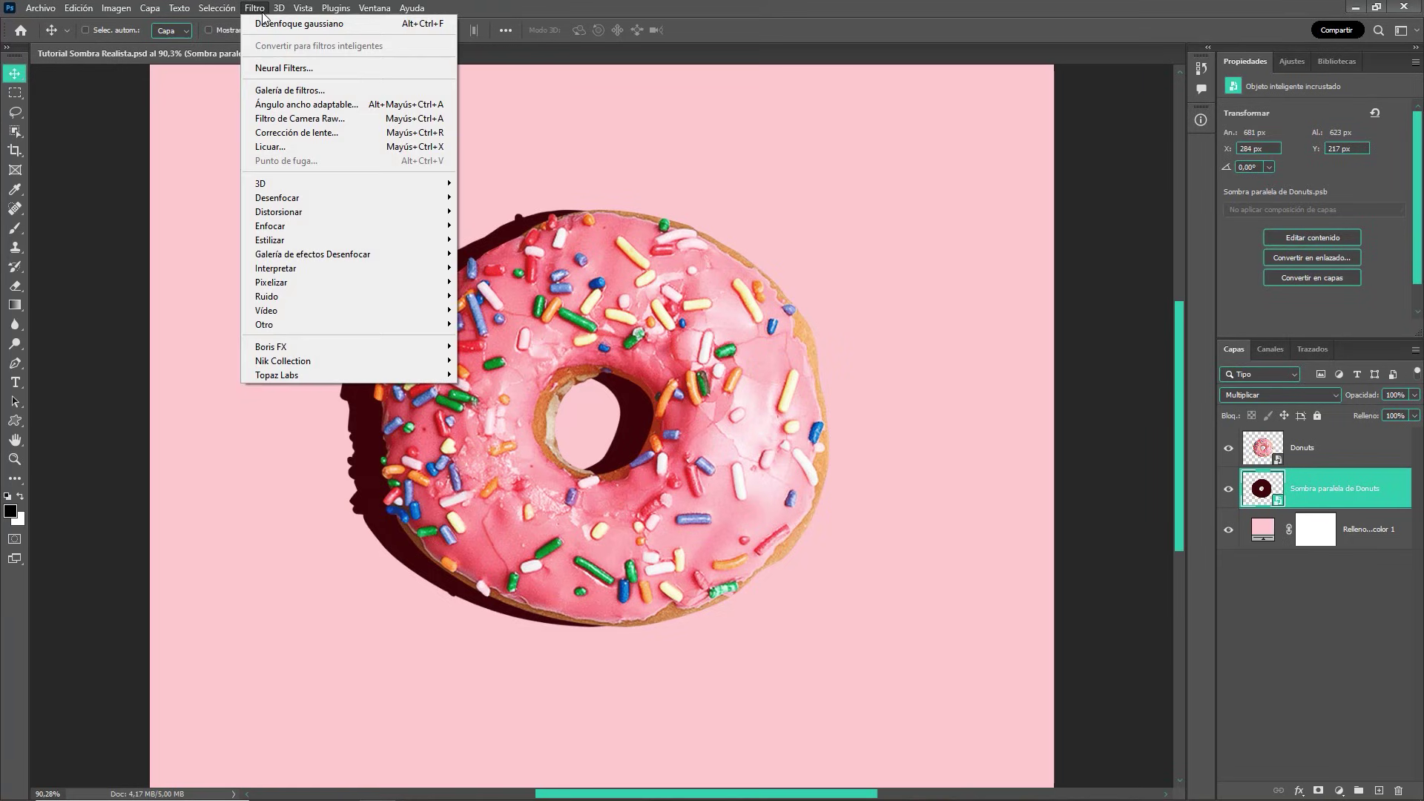
pyautogui.moveTo(278, 198)
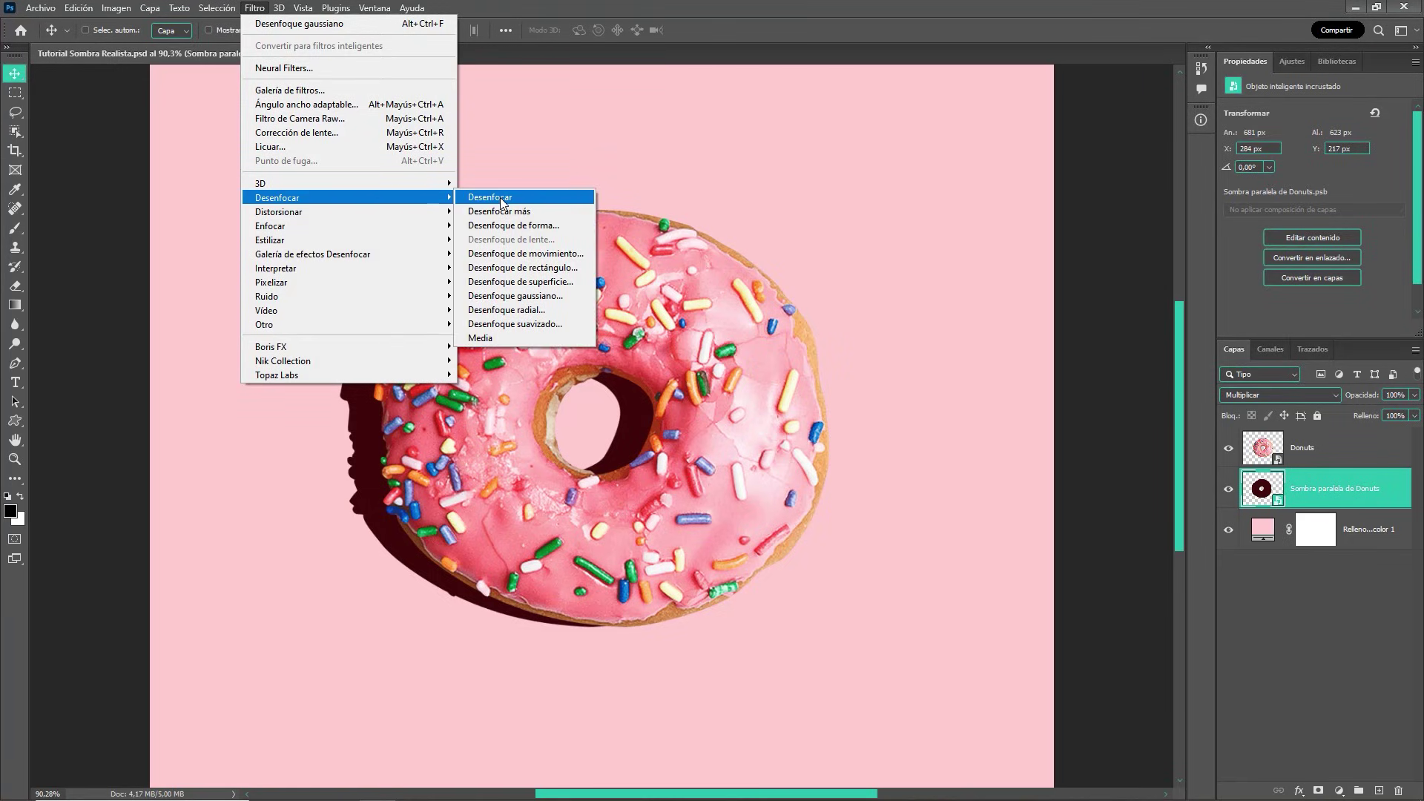
# Apply a Desenfoque de movimiento with angle 0 and distance 200 to the shadow layer.
pyautogui.click(549, 253)
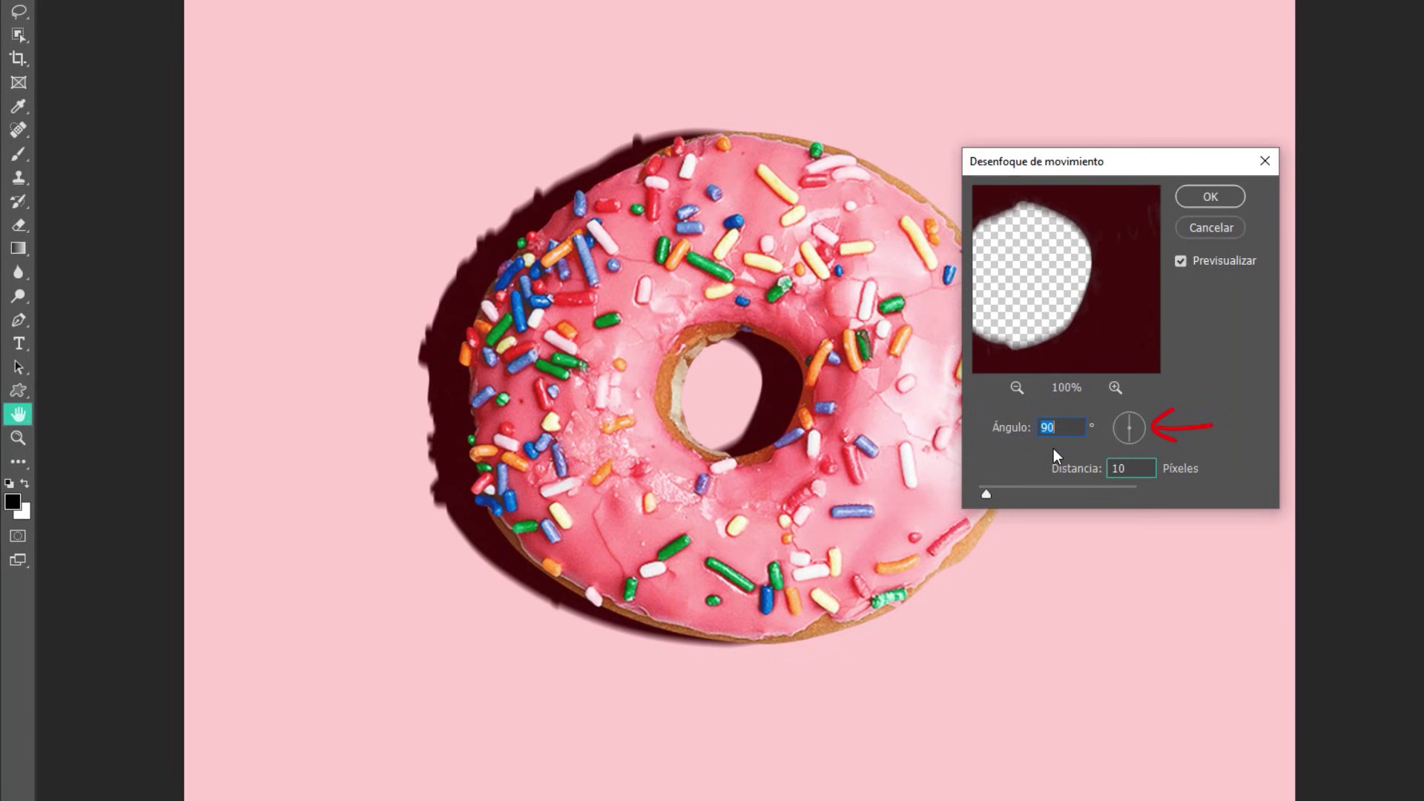
pyautogui.write('0')
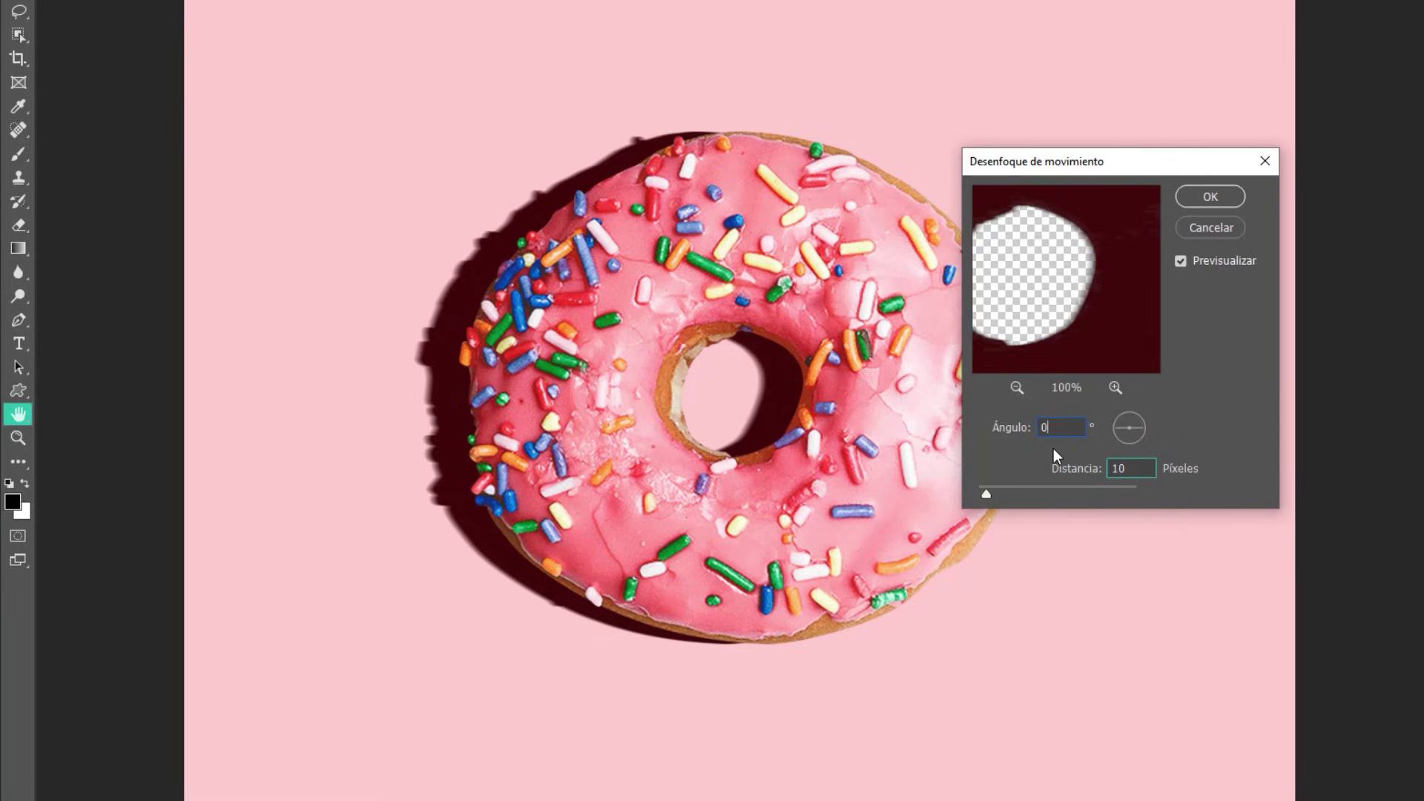
pyautogui.click(1100, 470)
pyautogui.write('200')
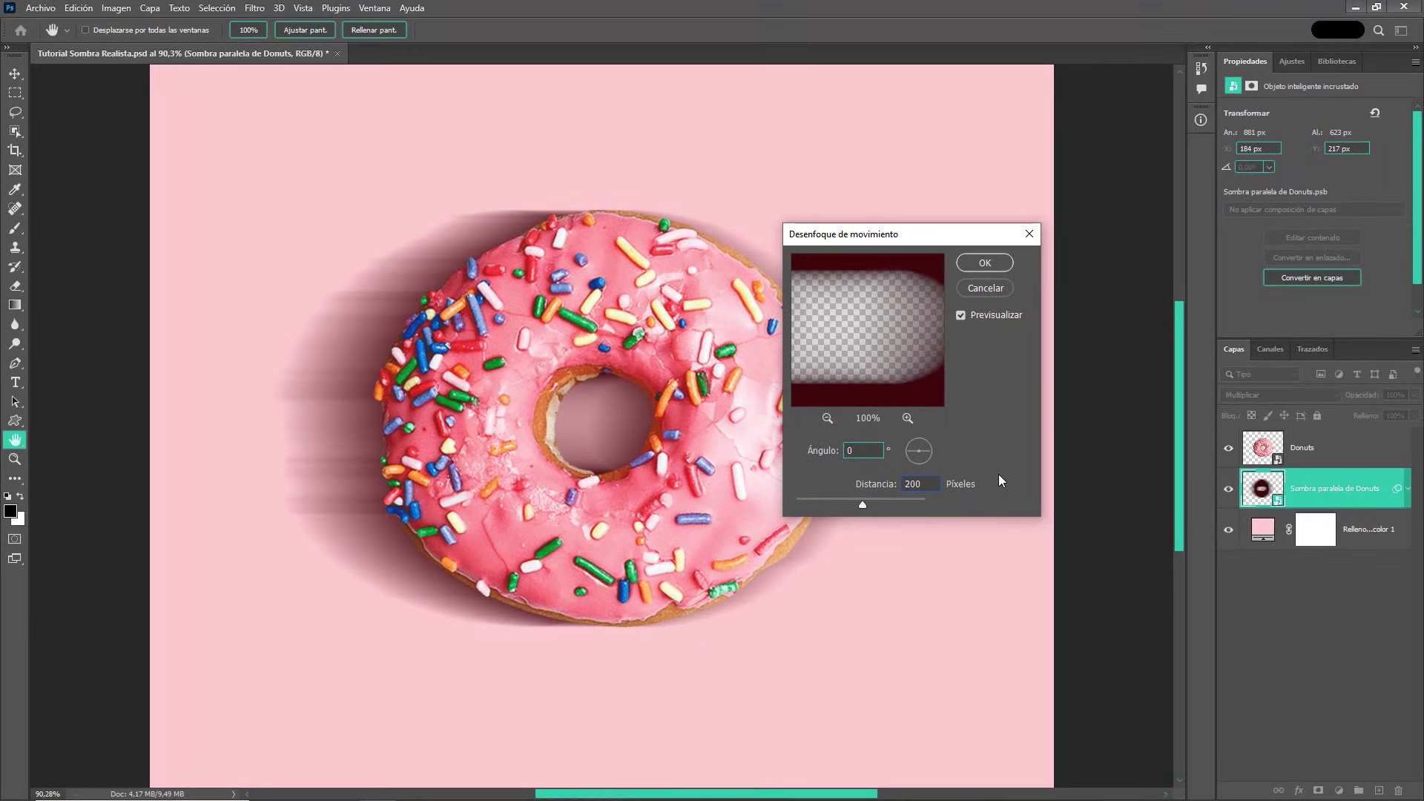
pyautogui.click(982, 262)
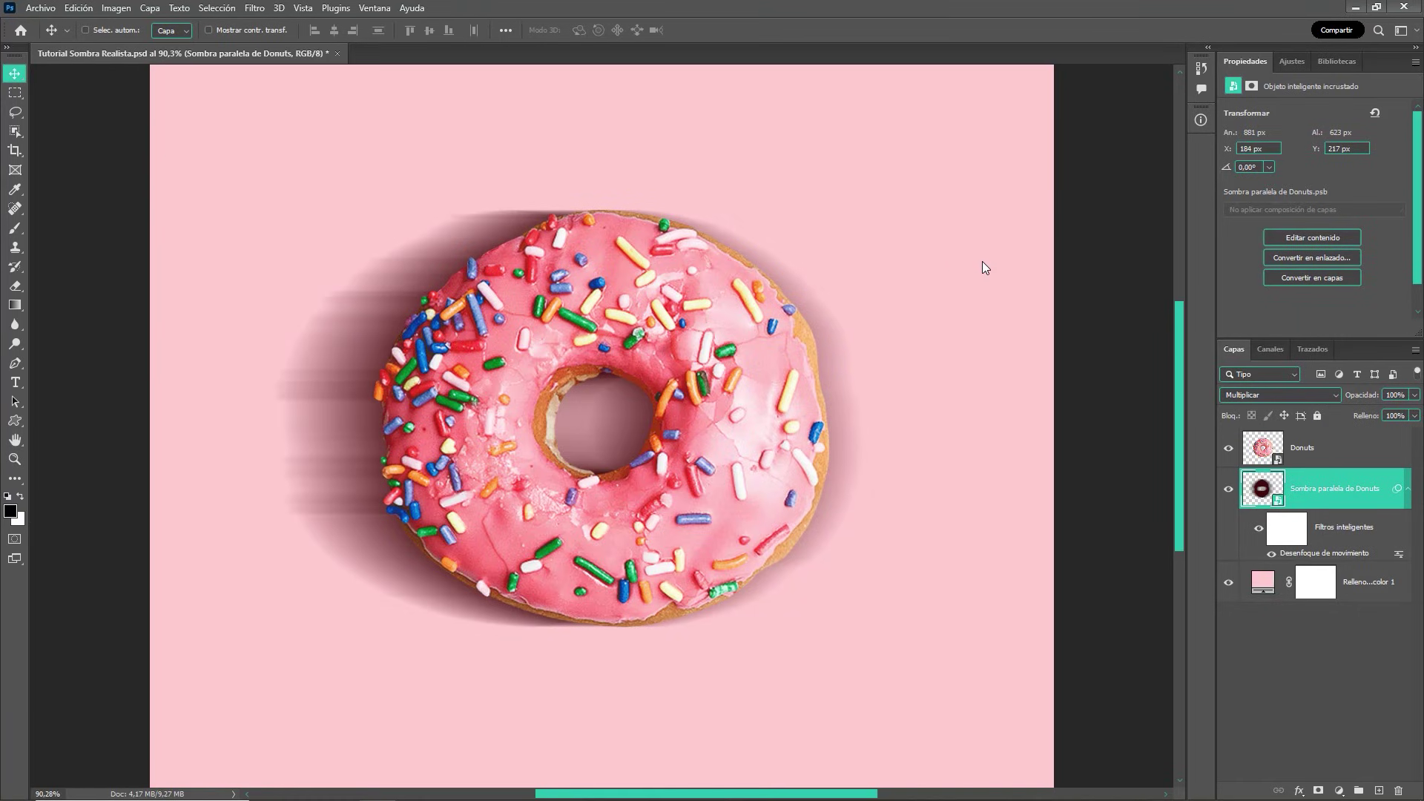
# Add a Desenfoque gaussiano with radius 10 to the shadow smart object.
pyautogui.click(255, 10)
pyautogui.moveTo(278, 198)
pyautogui.click(519, 296)
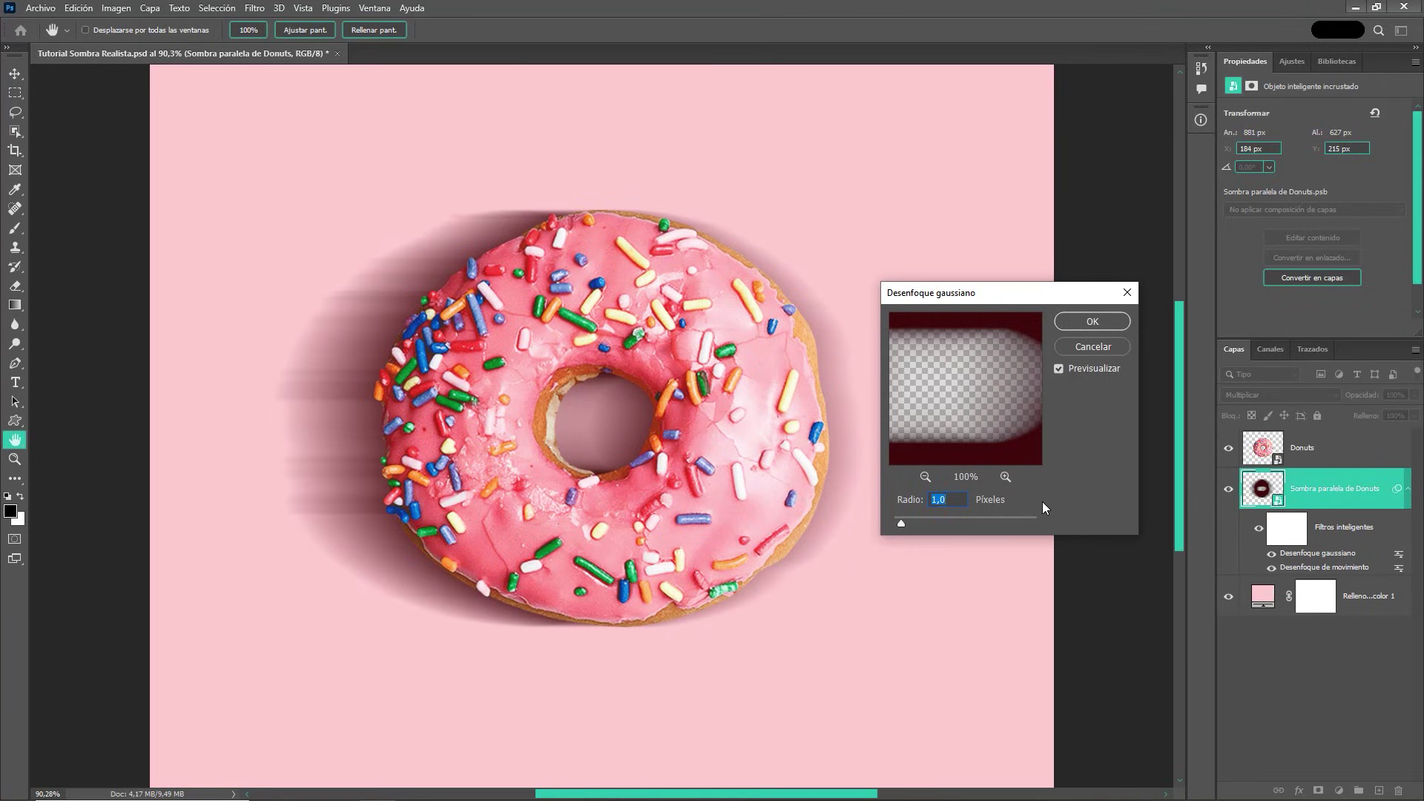
pyautogui.write('10')
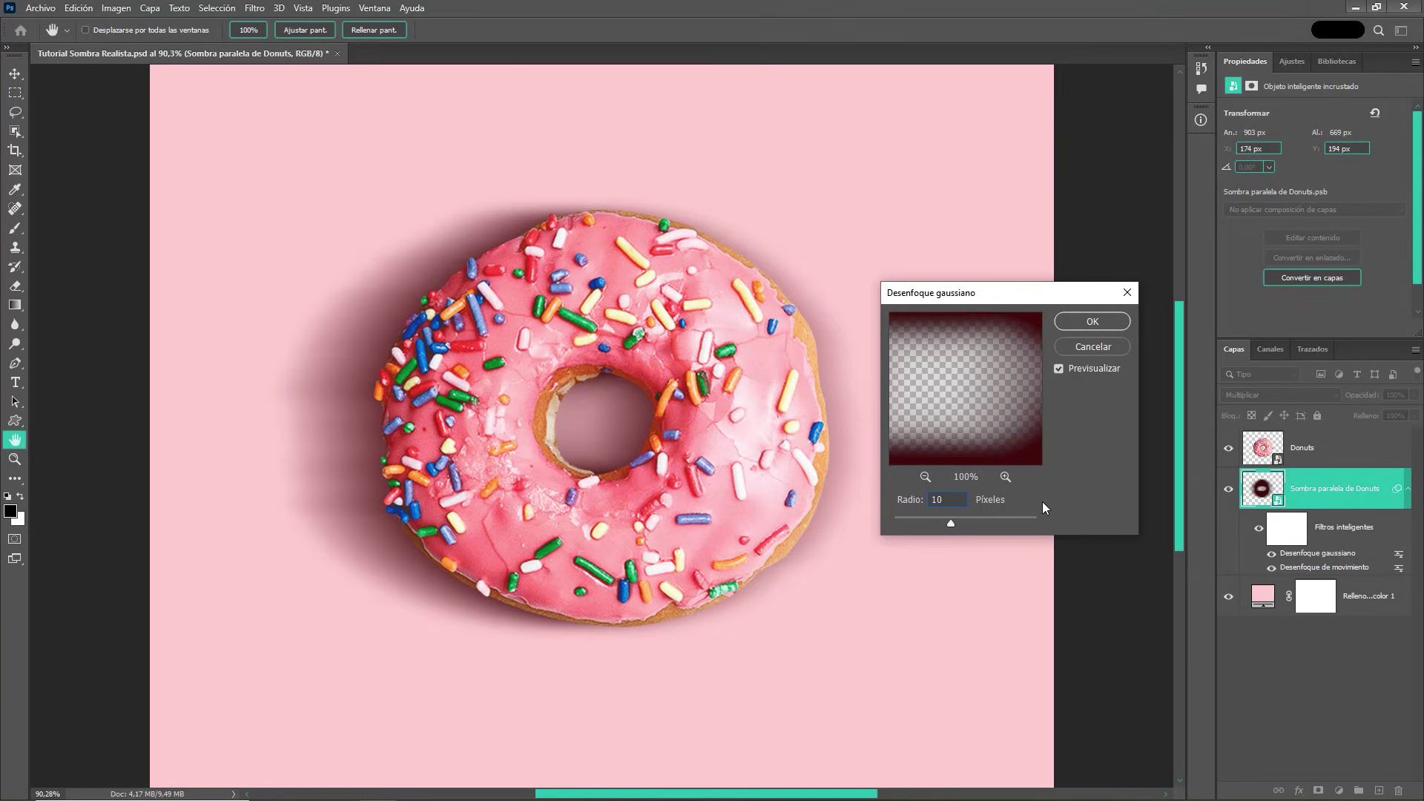
pyautogui.click(1068, 317)
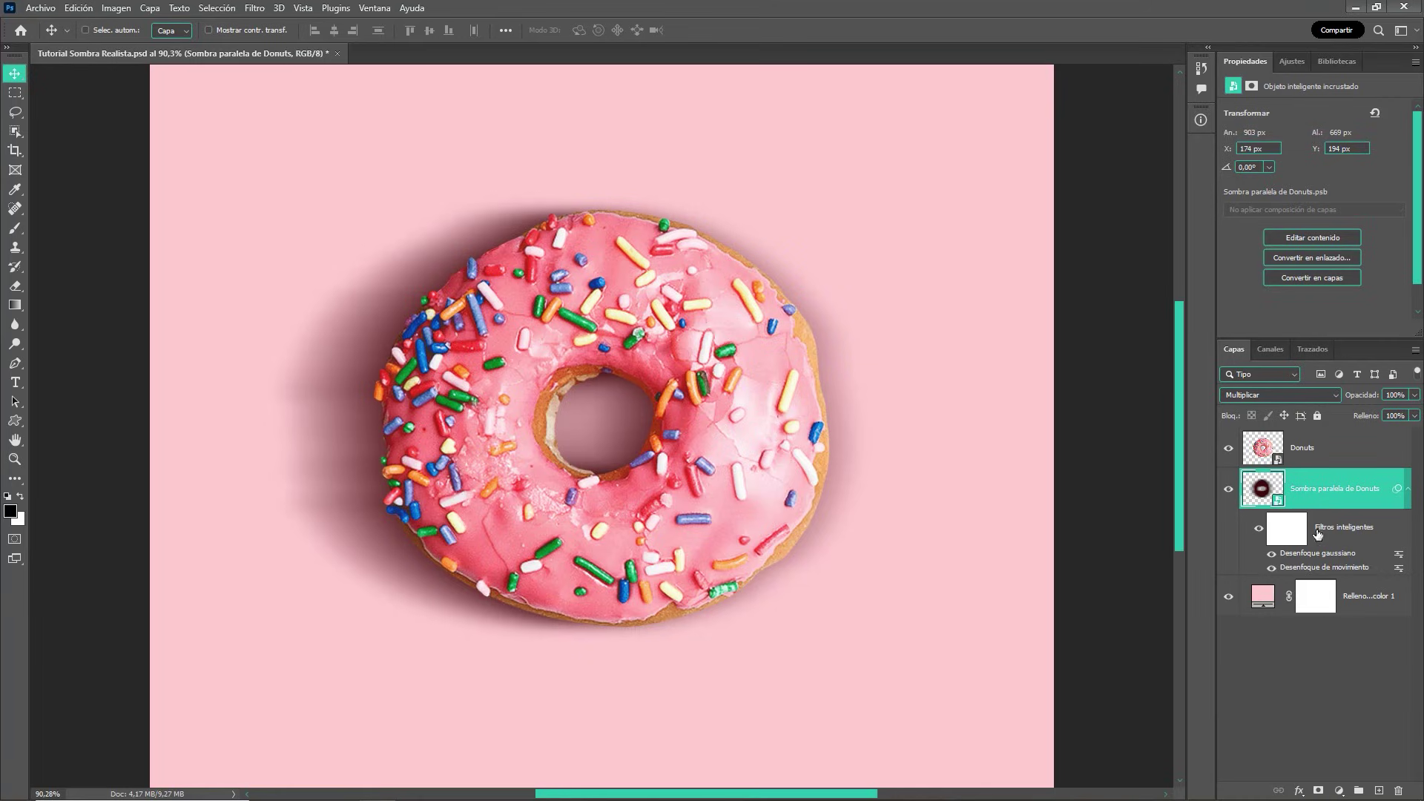
# Add a layer mask to the shadow, paint out its right side, and toggle visibility to compare.
pyautogui.click(1317, 791)
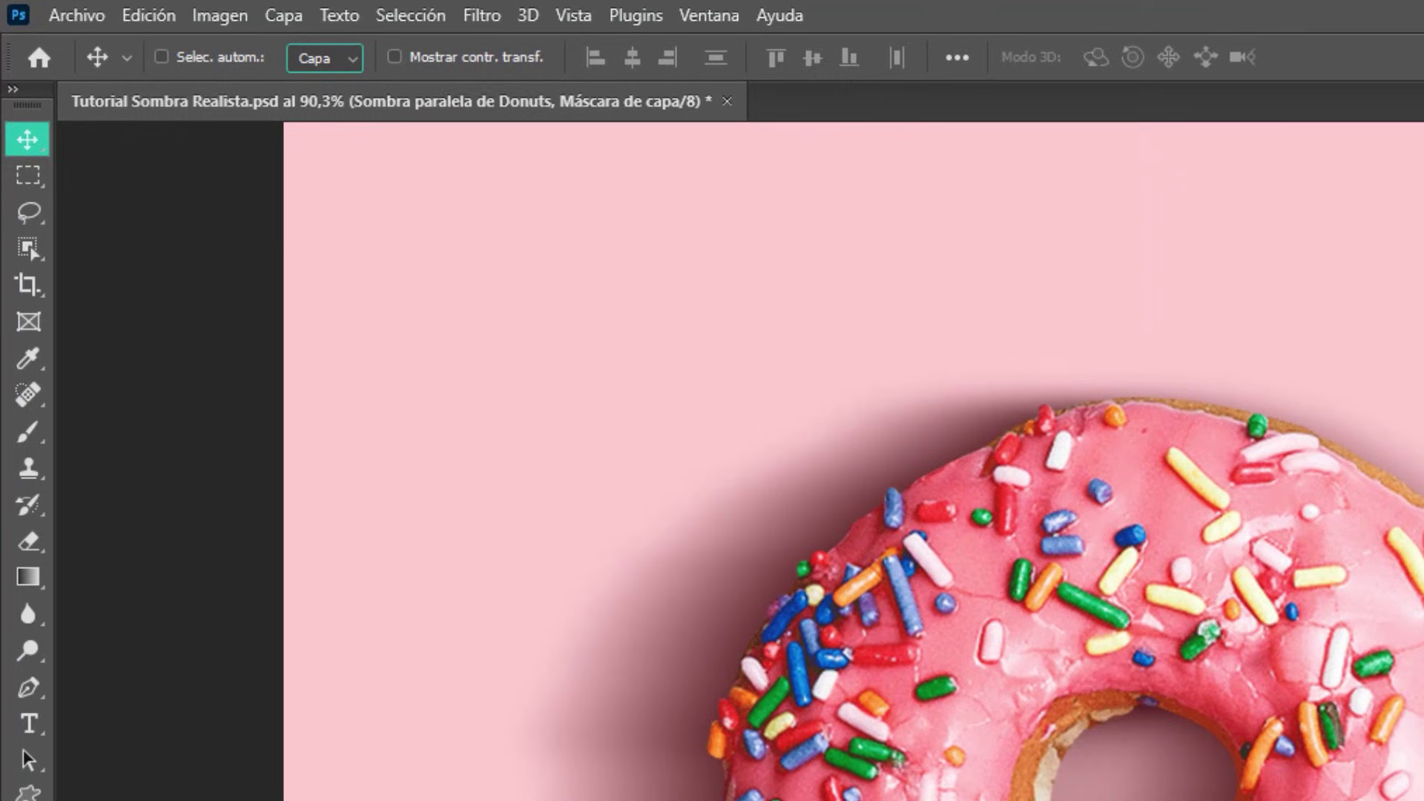
pyautogui.press('b')
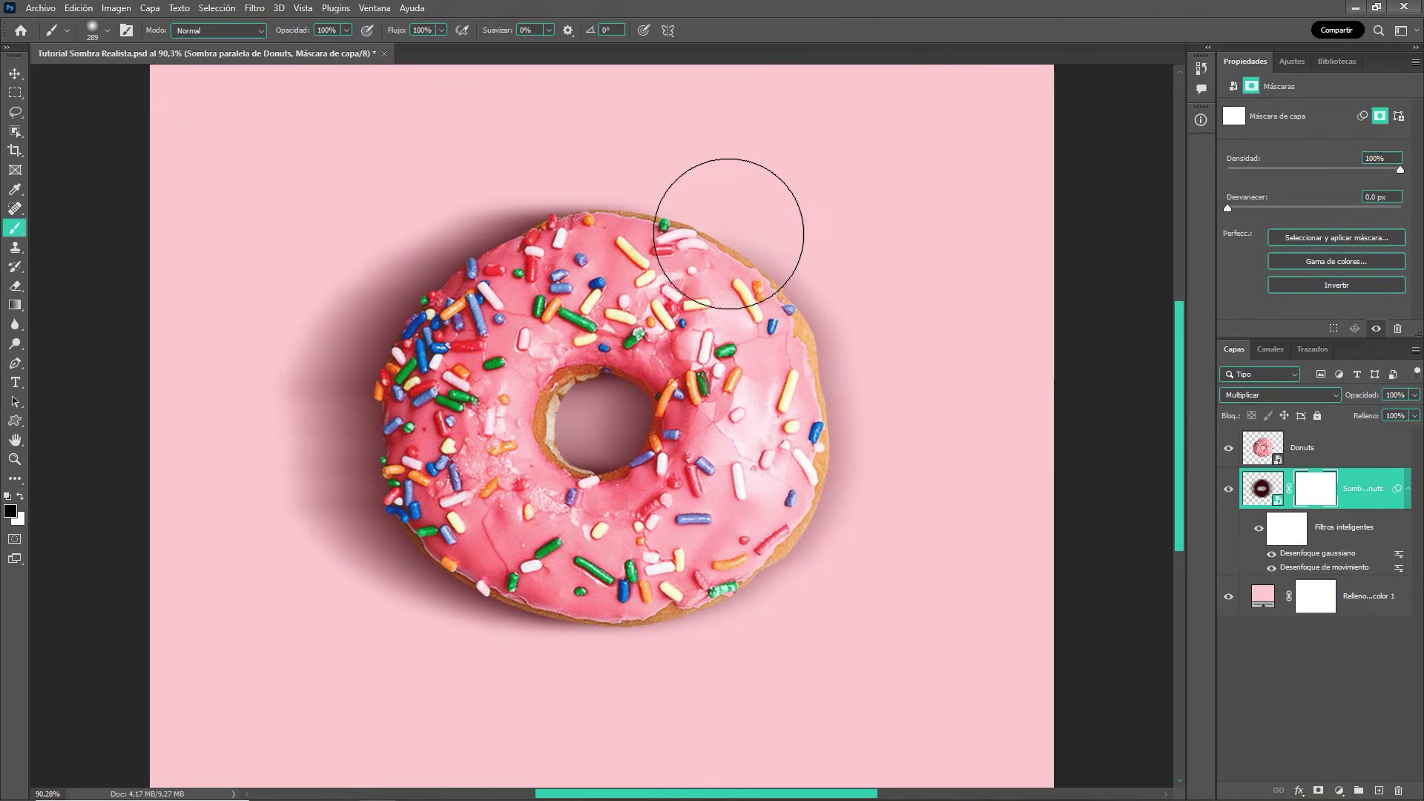
pyautogui.moveTo(729, 233); pyautogui.dragTo(715, 590)
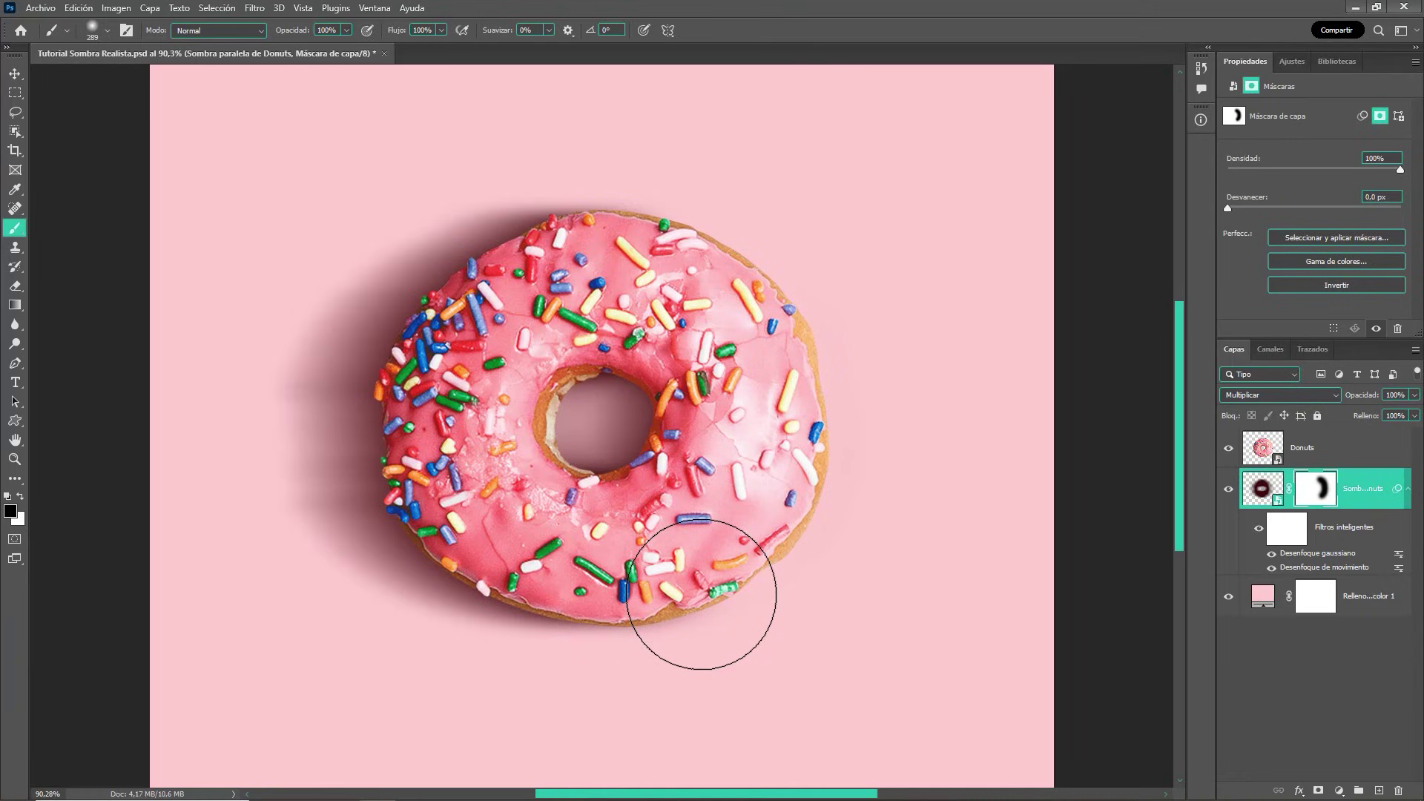
pyautogui.press('v')
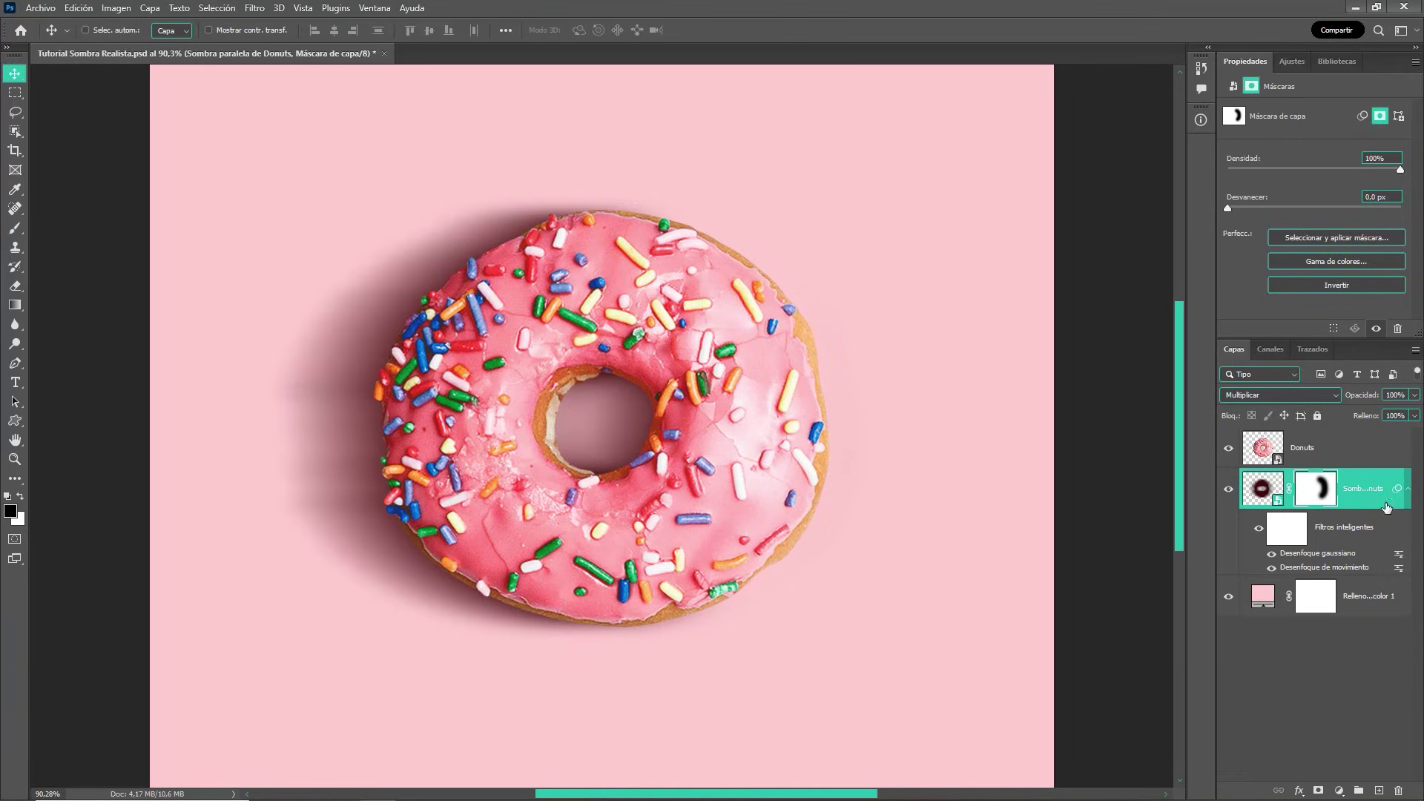
pyautogui.click(1407, 491)
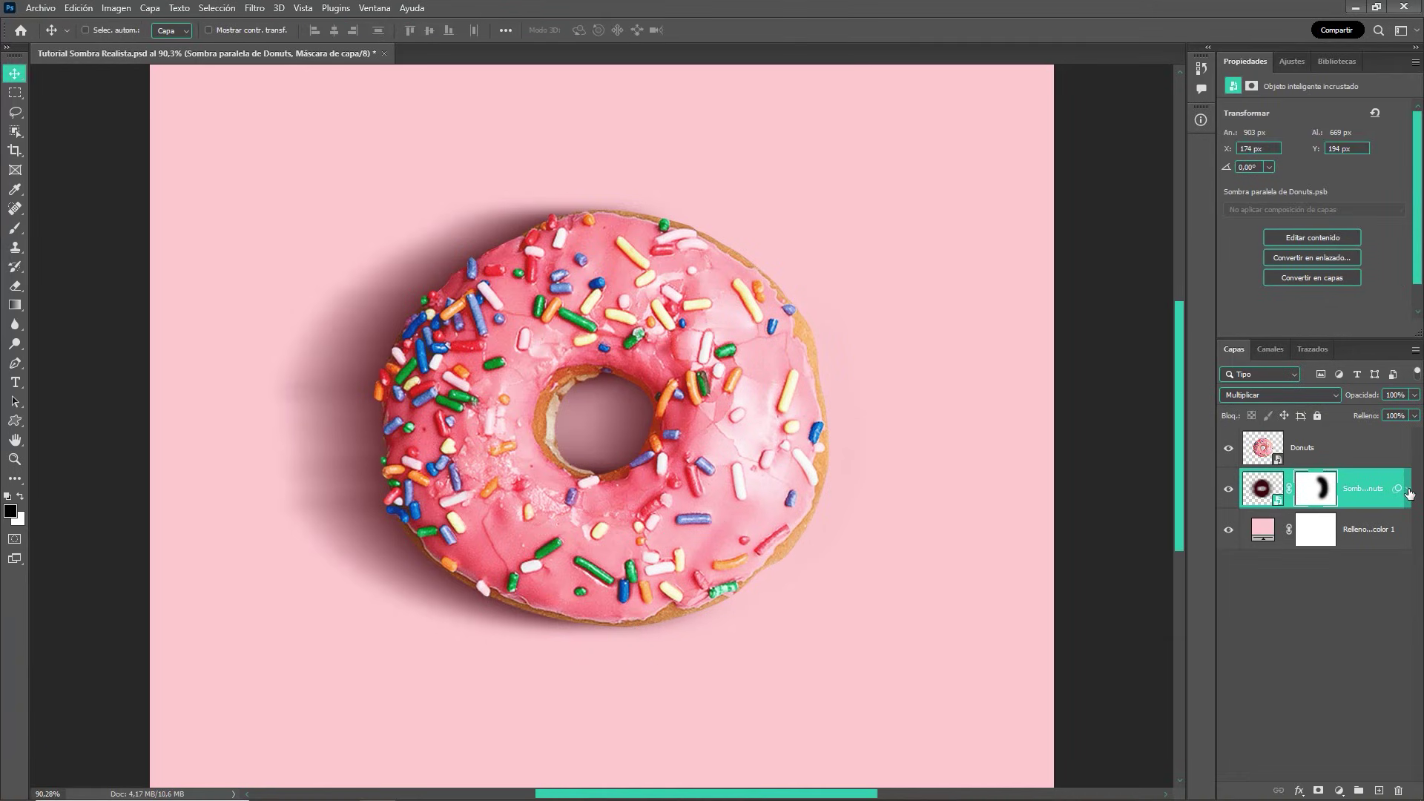
pyautogui.click(1228, 489)
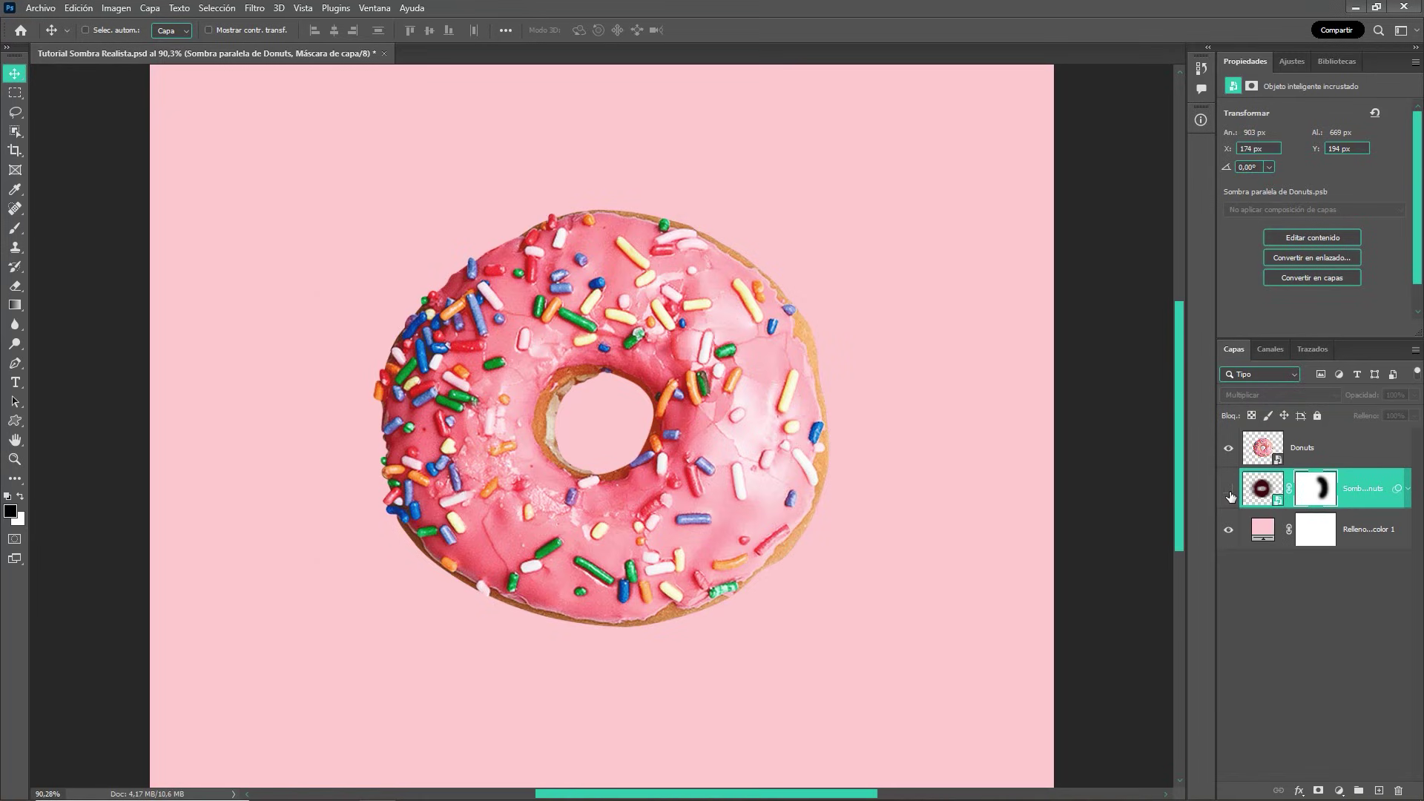
pyautogui.click(1228, 489)
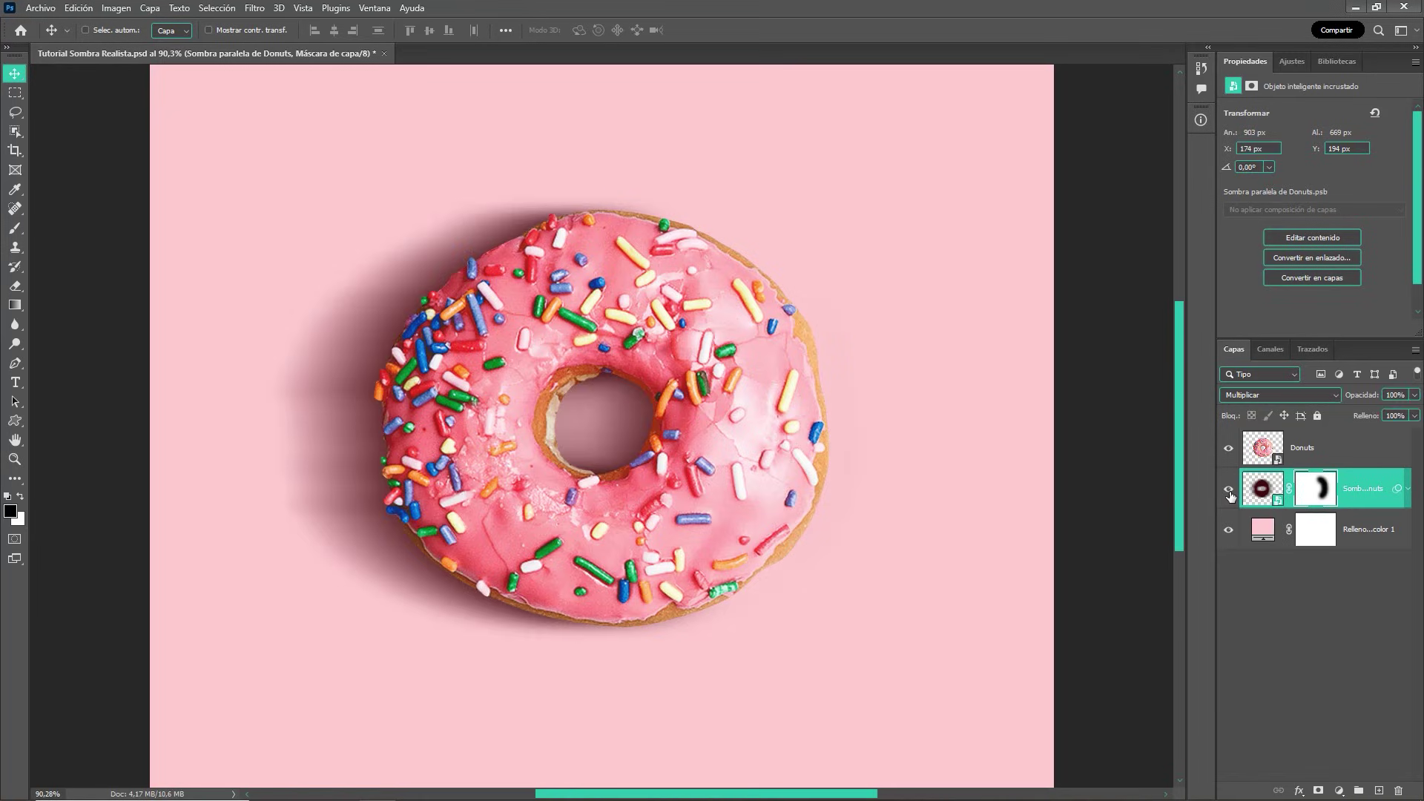
pyautogui.click(1292, 616)
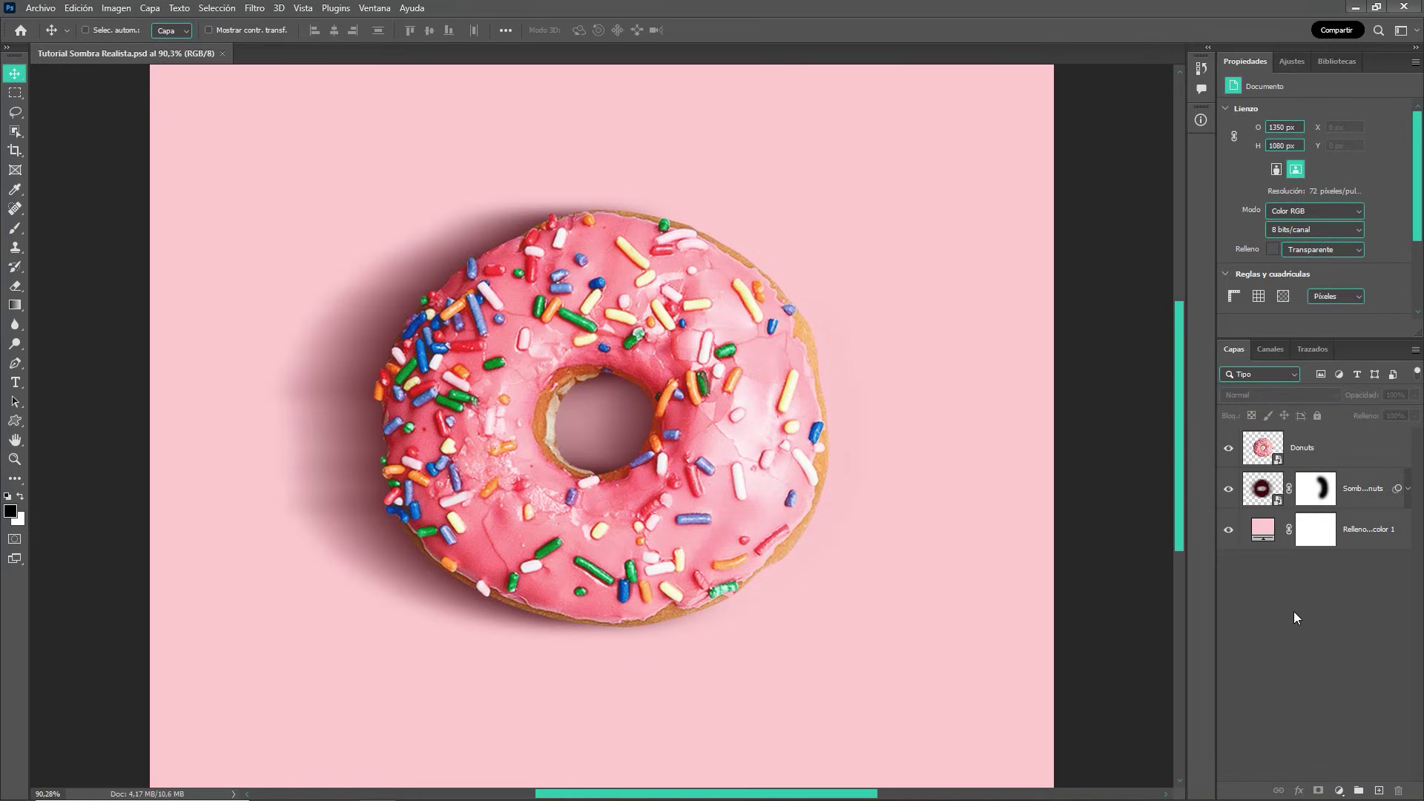
# Create a new layer above Donuts and clip it to the donut with a clipping mask.
pyautogui.click(1359, 457)
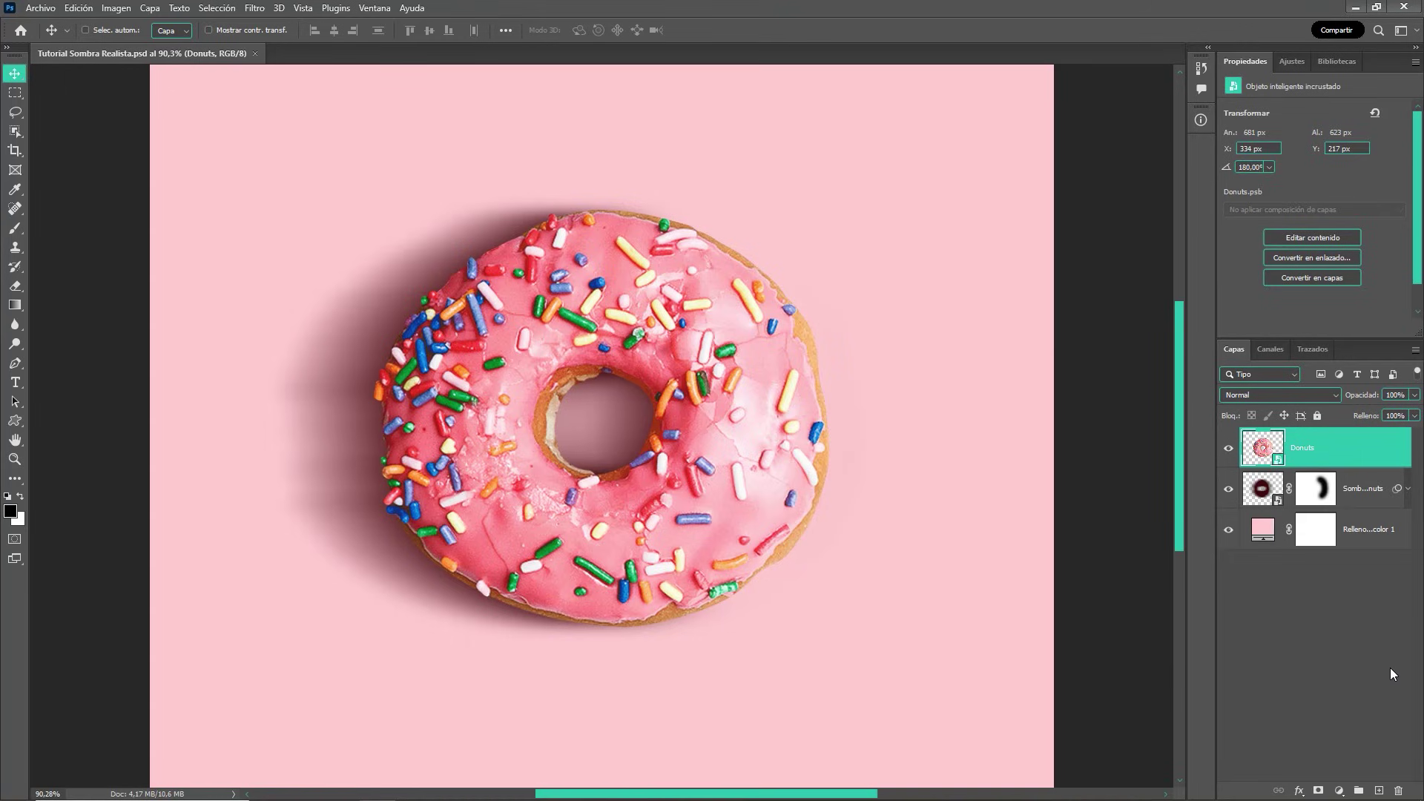
pyautogui.click(1379, 790)
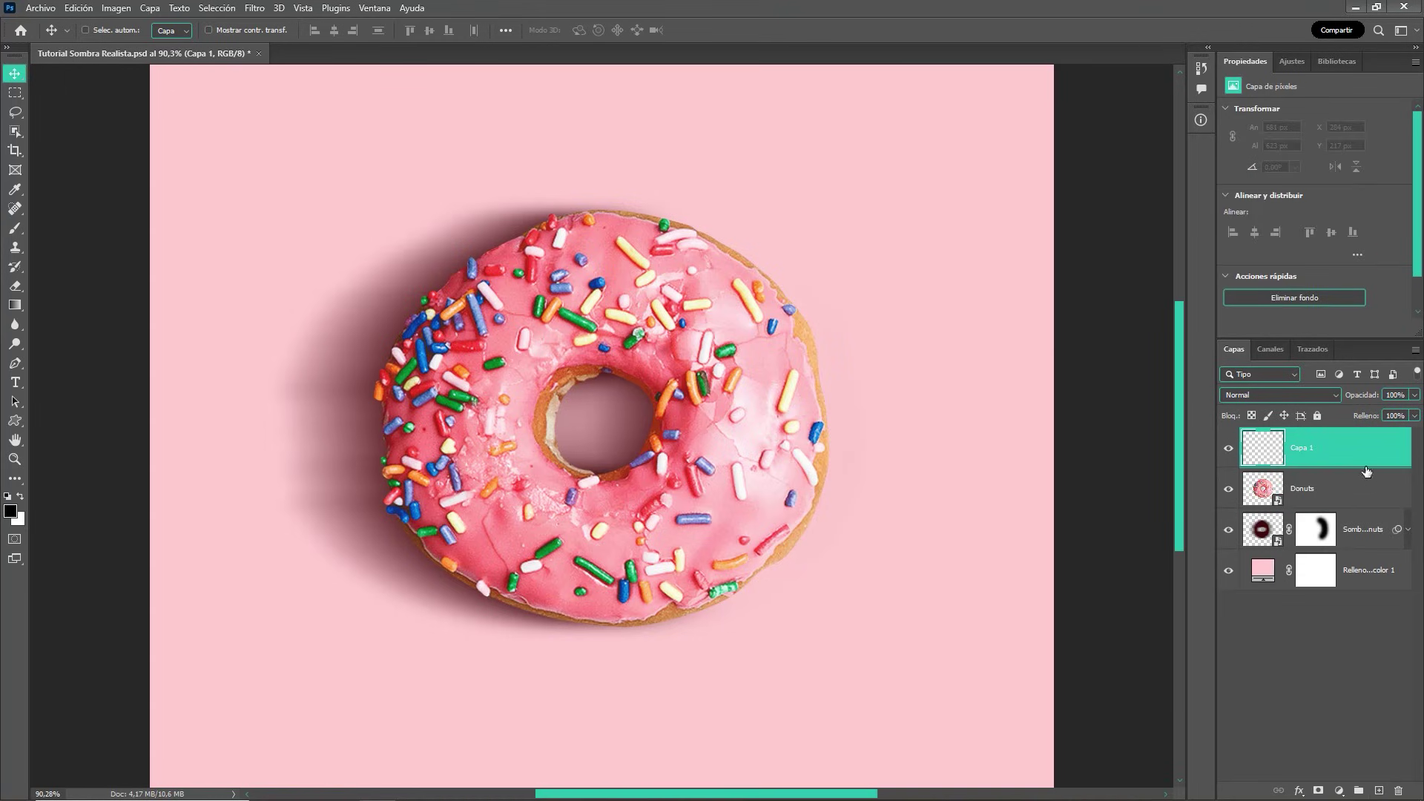
pyautogui.rightClick(1351, 447)
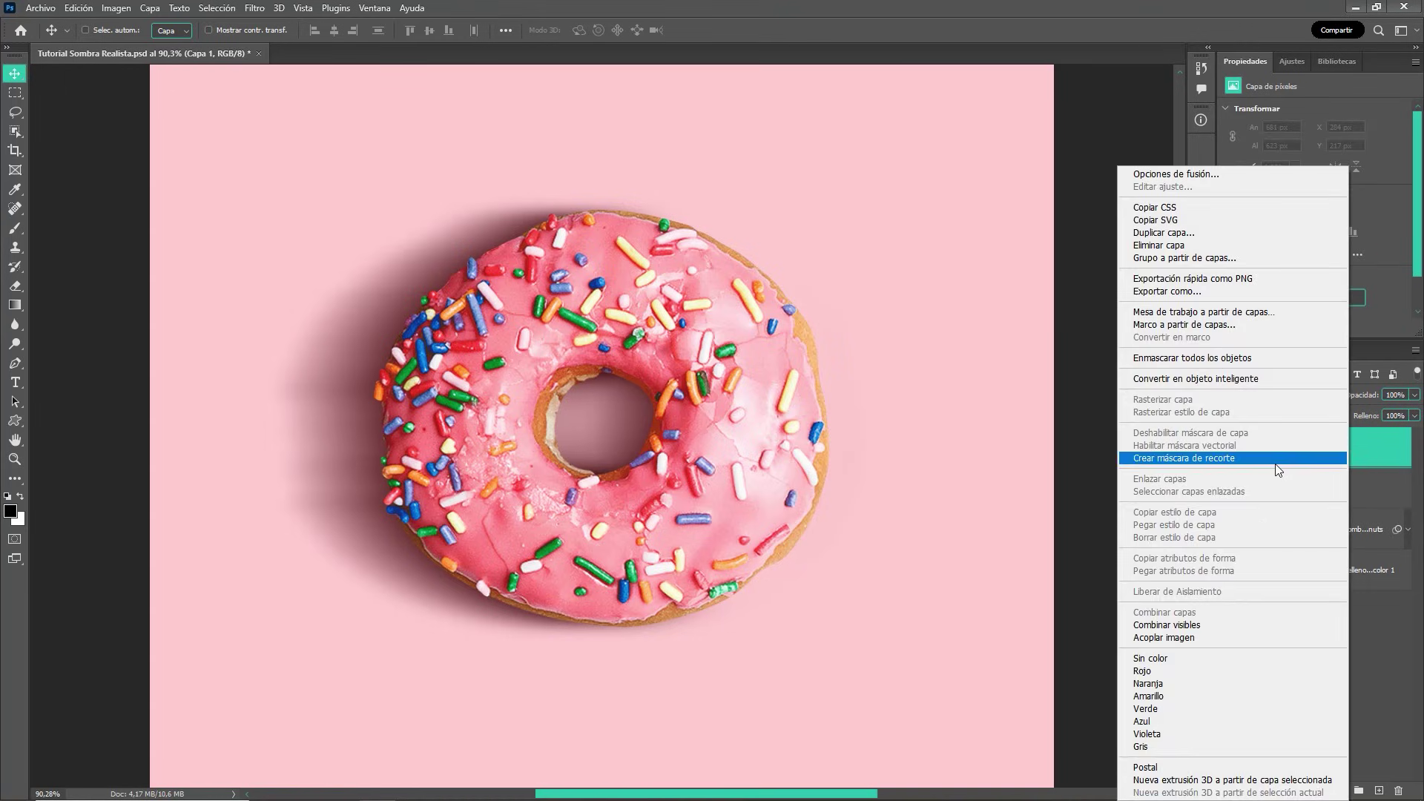
pyautogui.click(1291, 458)
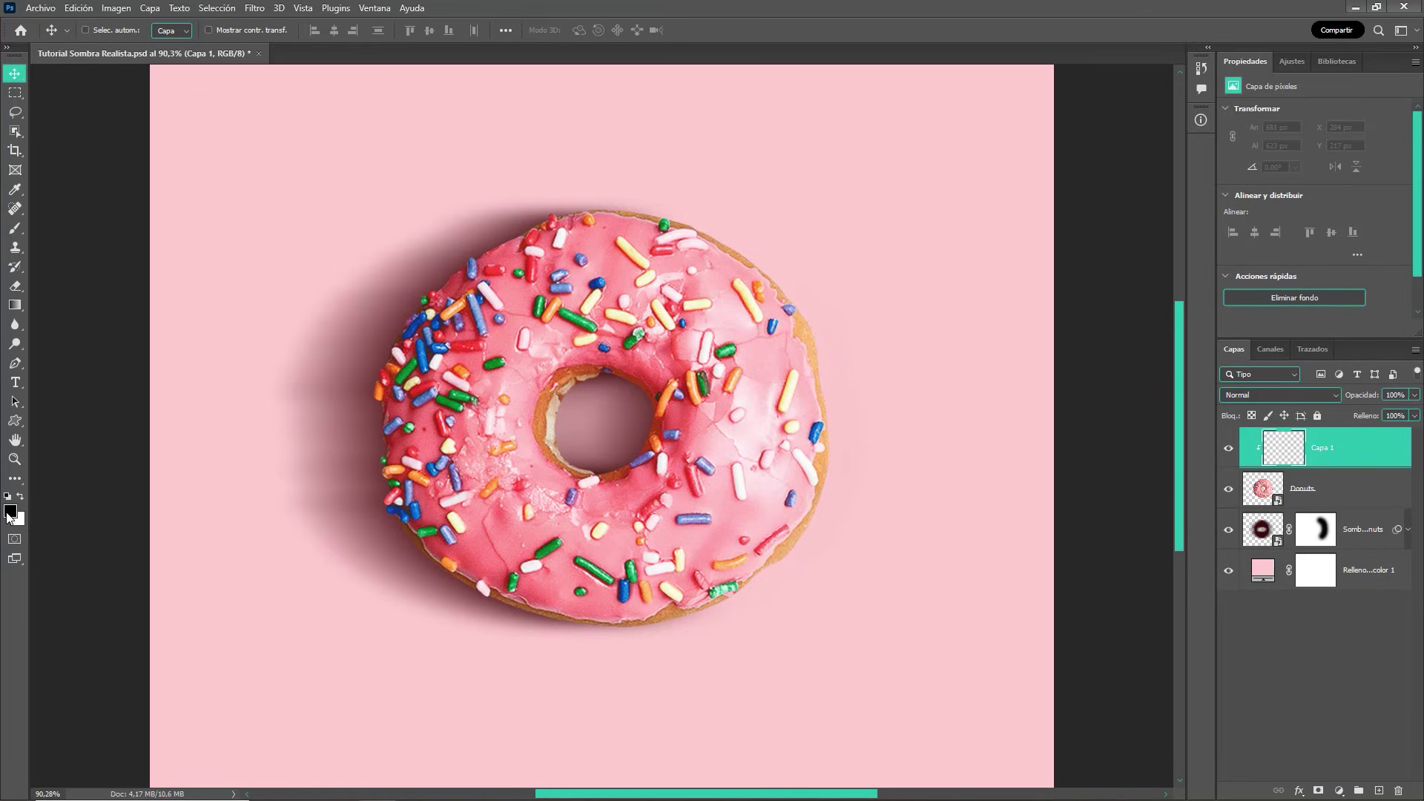
# Pick a dark red foreground colour and brush shading along the donut's left edge.
pyautogui.click(9, 513)
pyautogui.click(939, 539)
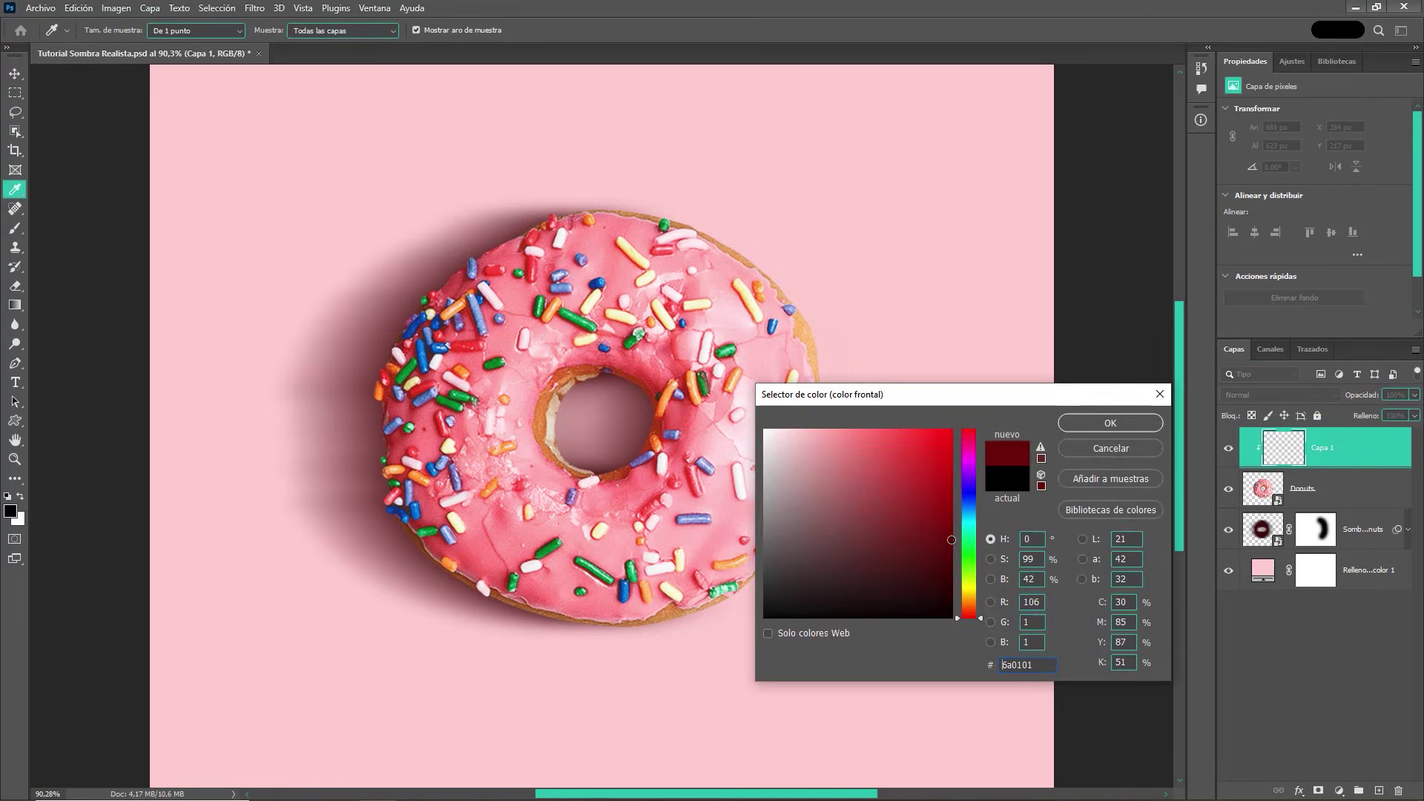
pyautogui.click(1106, 424)
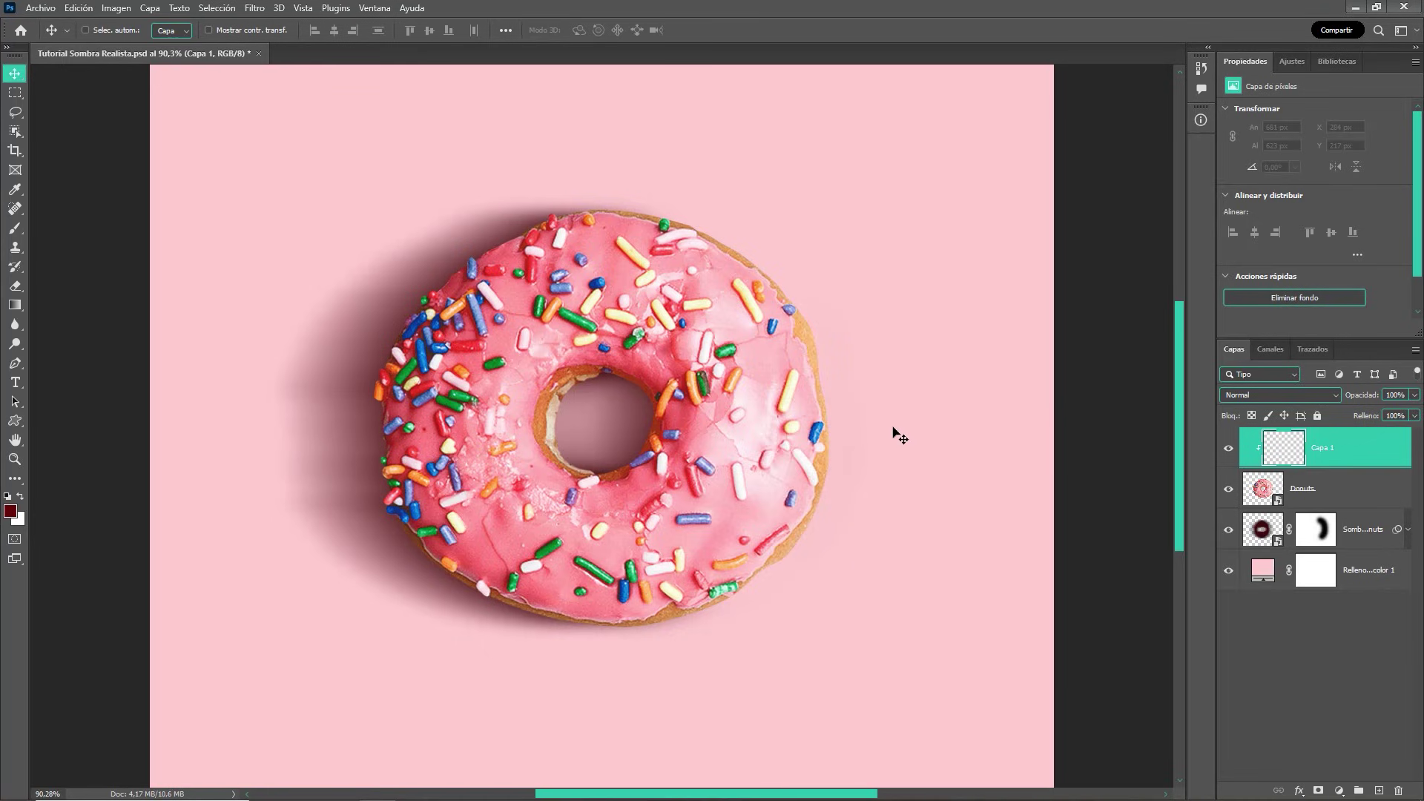
pyautogui.press('b')
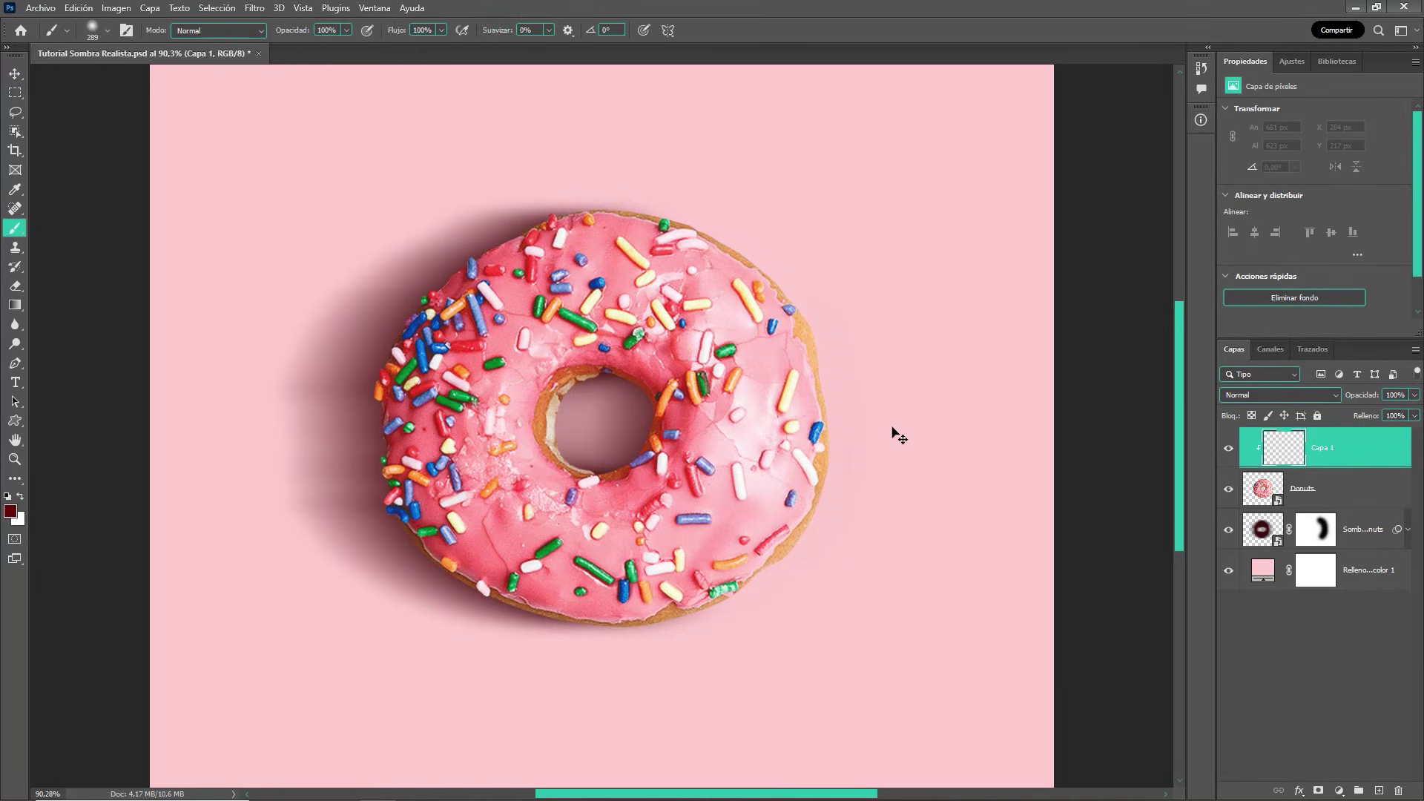
pyautogui.moveTo(490, 223); pyautogui.dragTo(476, 629)
pyautogui.press('v')
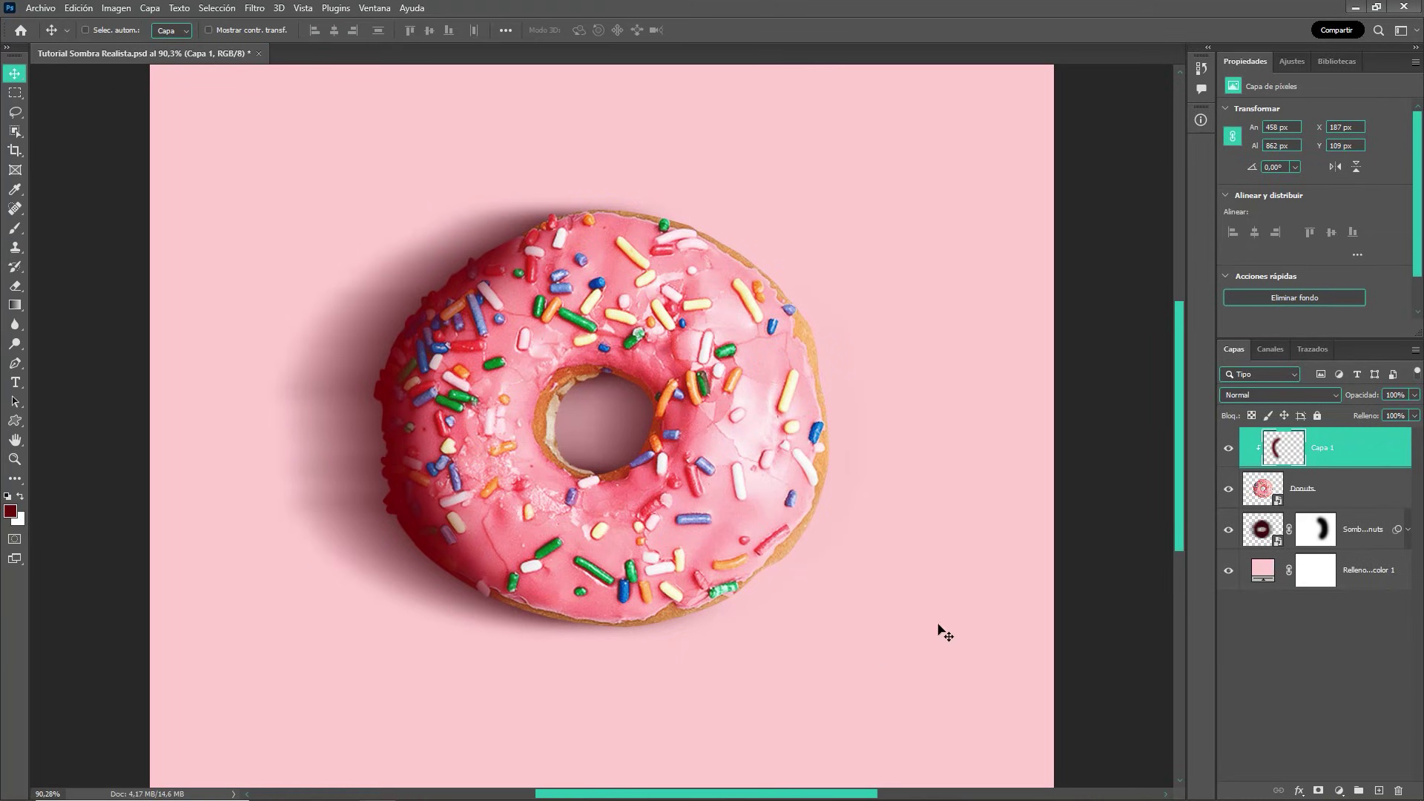
# Set the shading layer to Multiply at about 30% opacity, then toggle it to compare.
pyautogui.click(1268, 393)
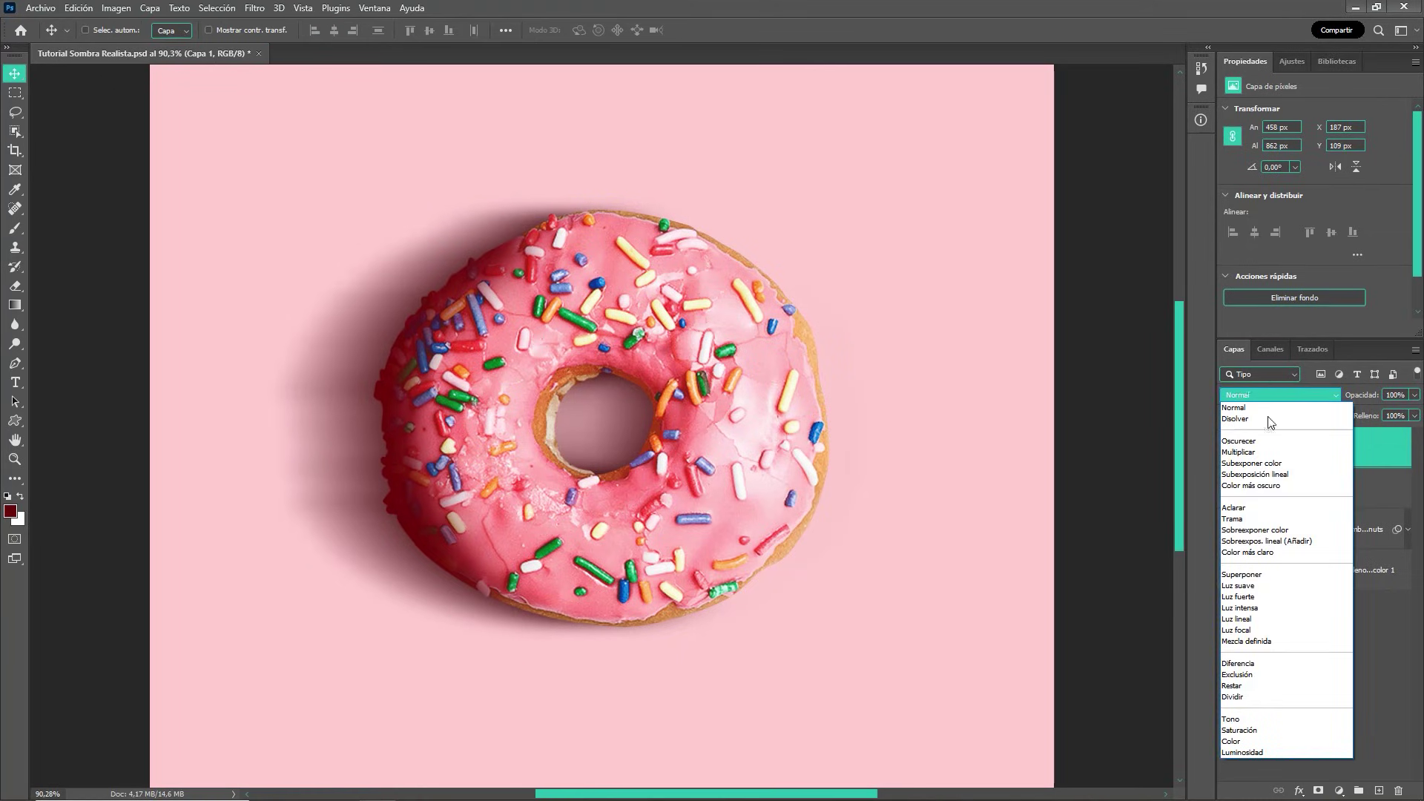
pyautogui.click(1277, 456)
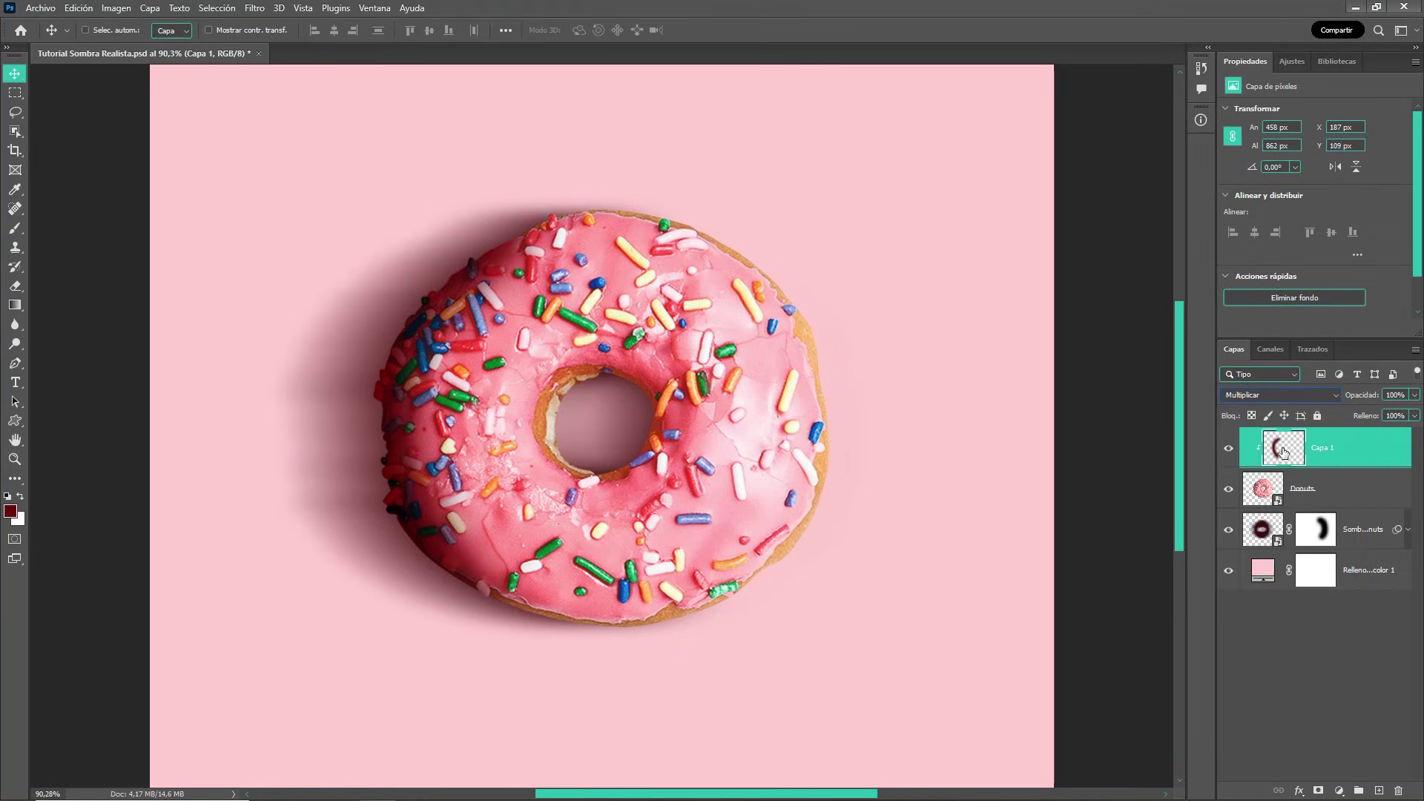
pyautogui.click(1414, 395)
pyautogui.moveTo(1415, 412); pyautogui.dragTo(1365, 426)
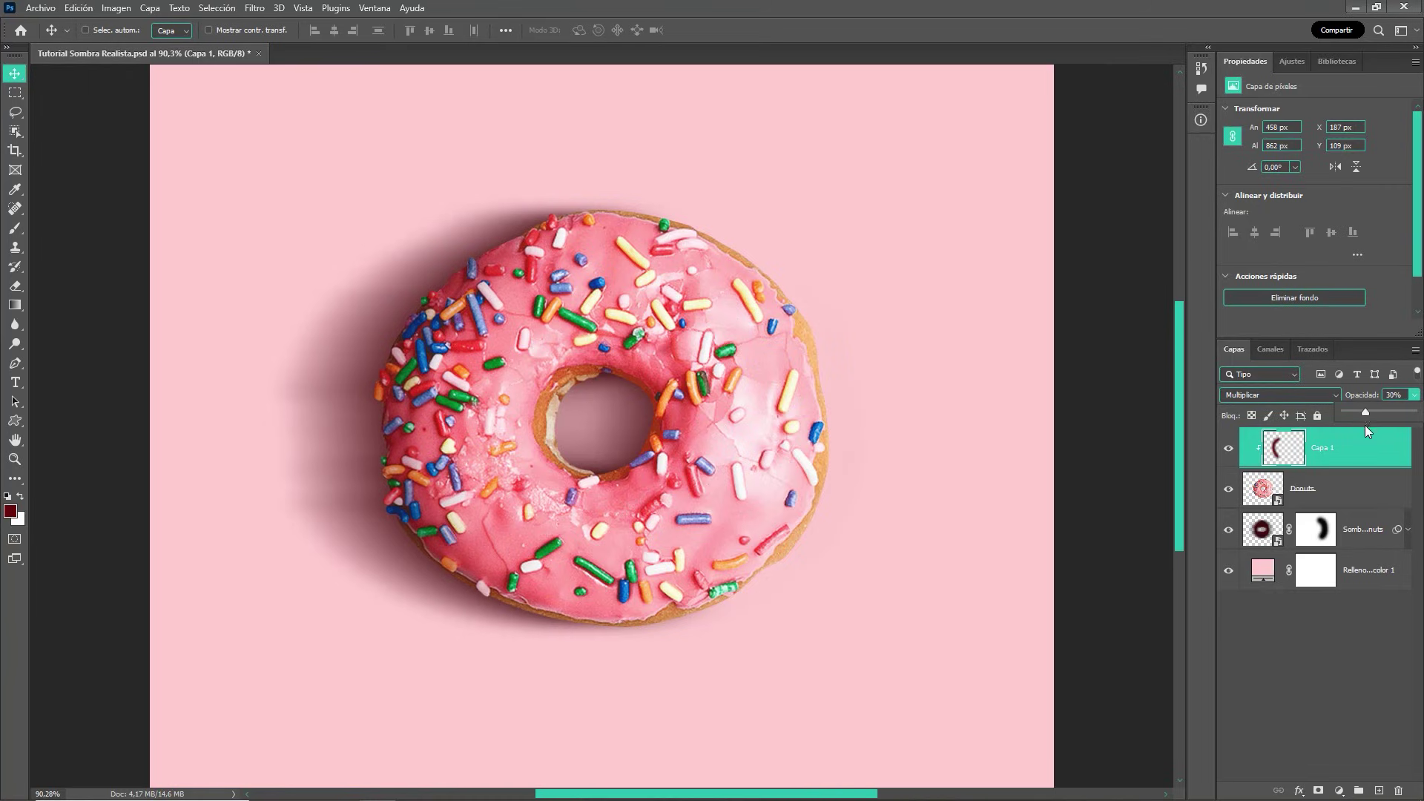
pyautogui.click(1230, 449)
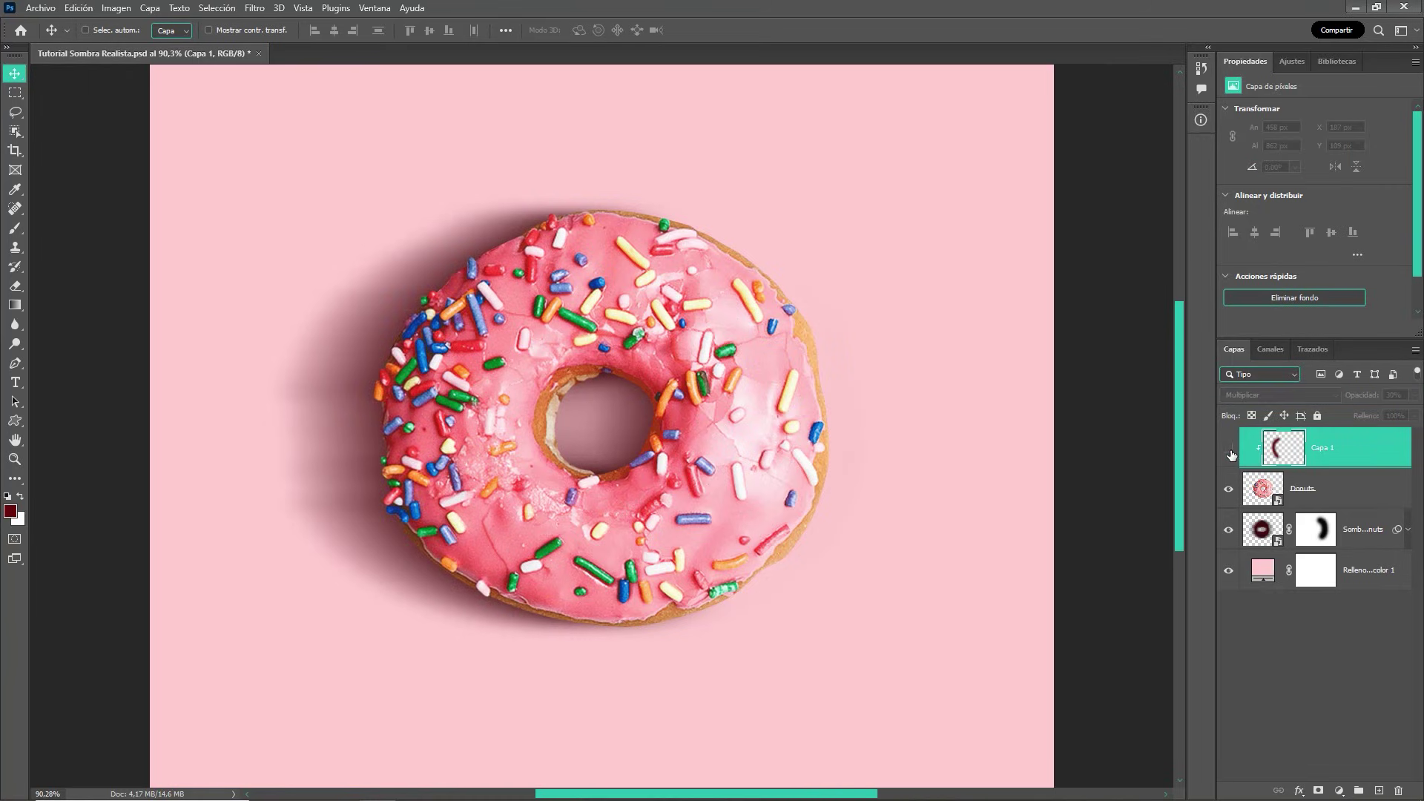
pyautogui.click(1229, 449)
pyautogui.click(1312, 662)
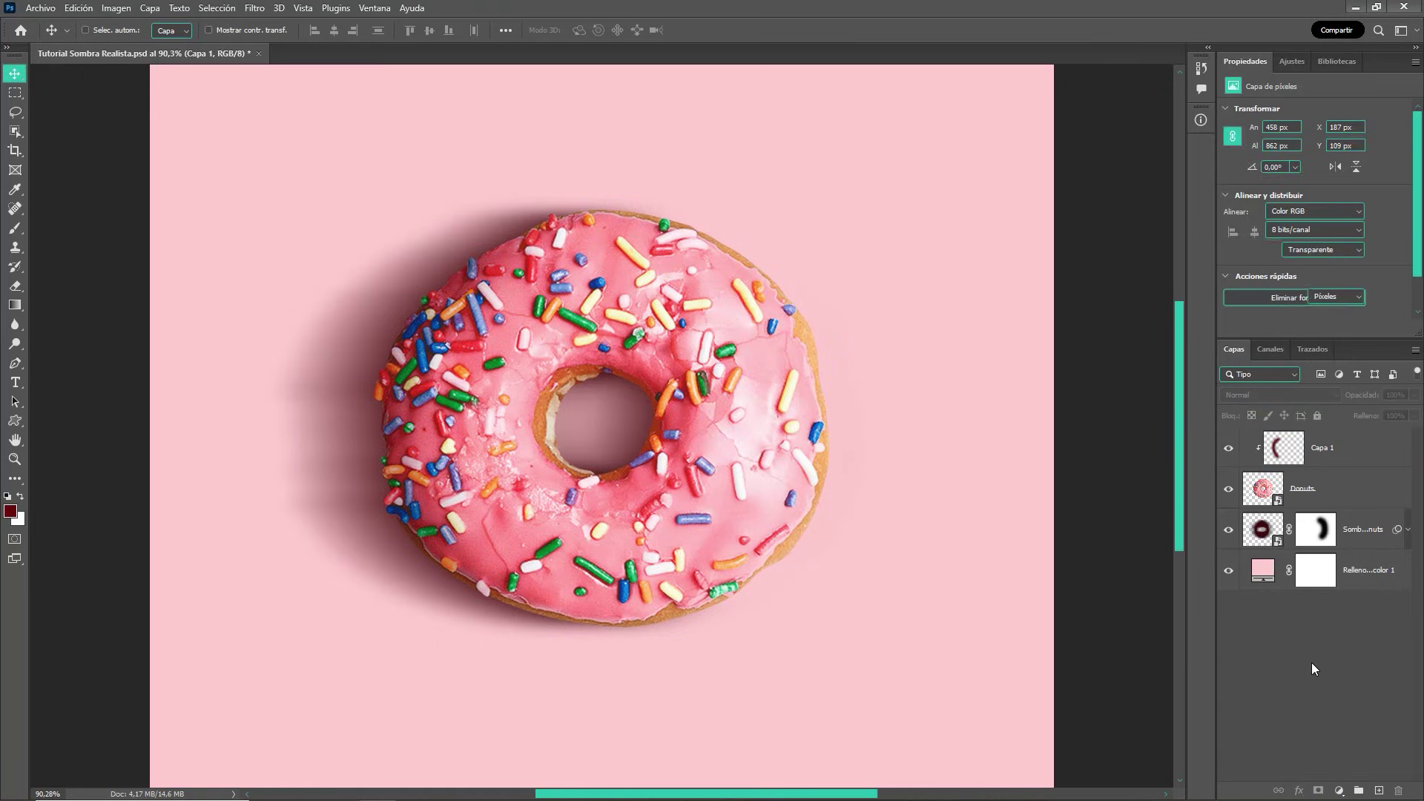
pyautogui.click(1229, 529)
pyautogui.click(1228, 530)
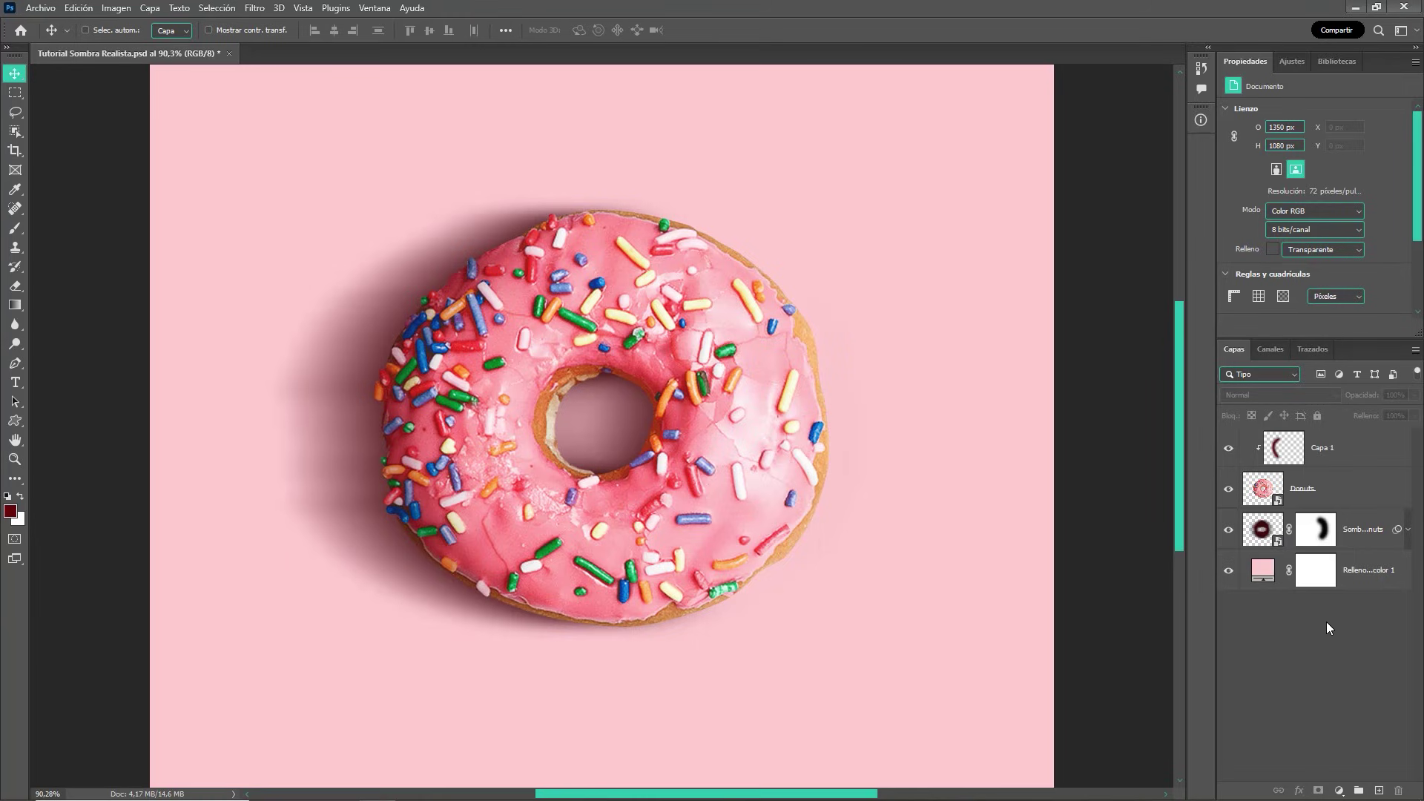